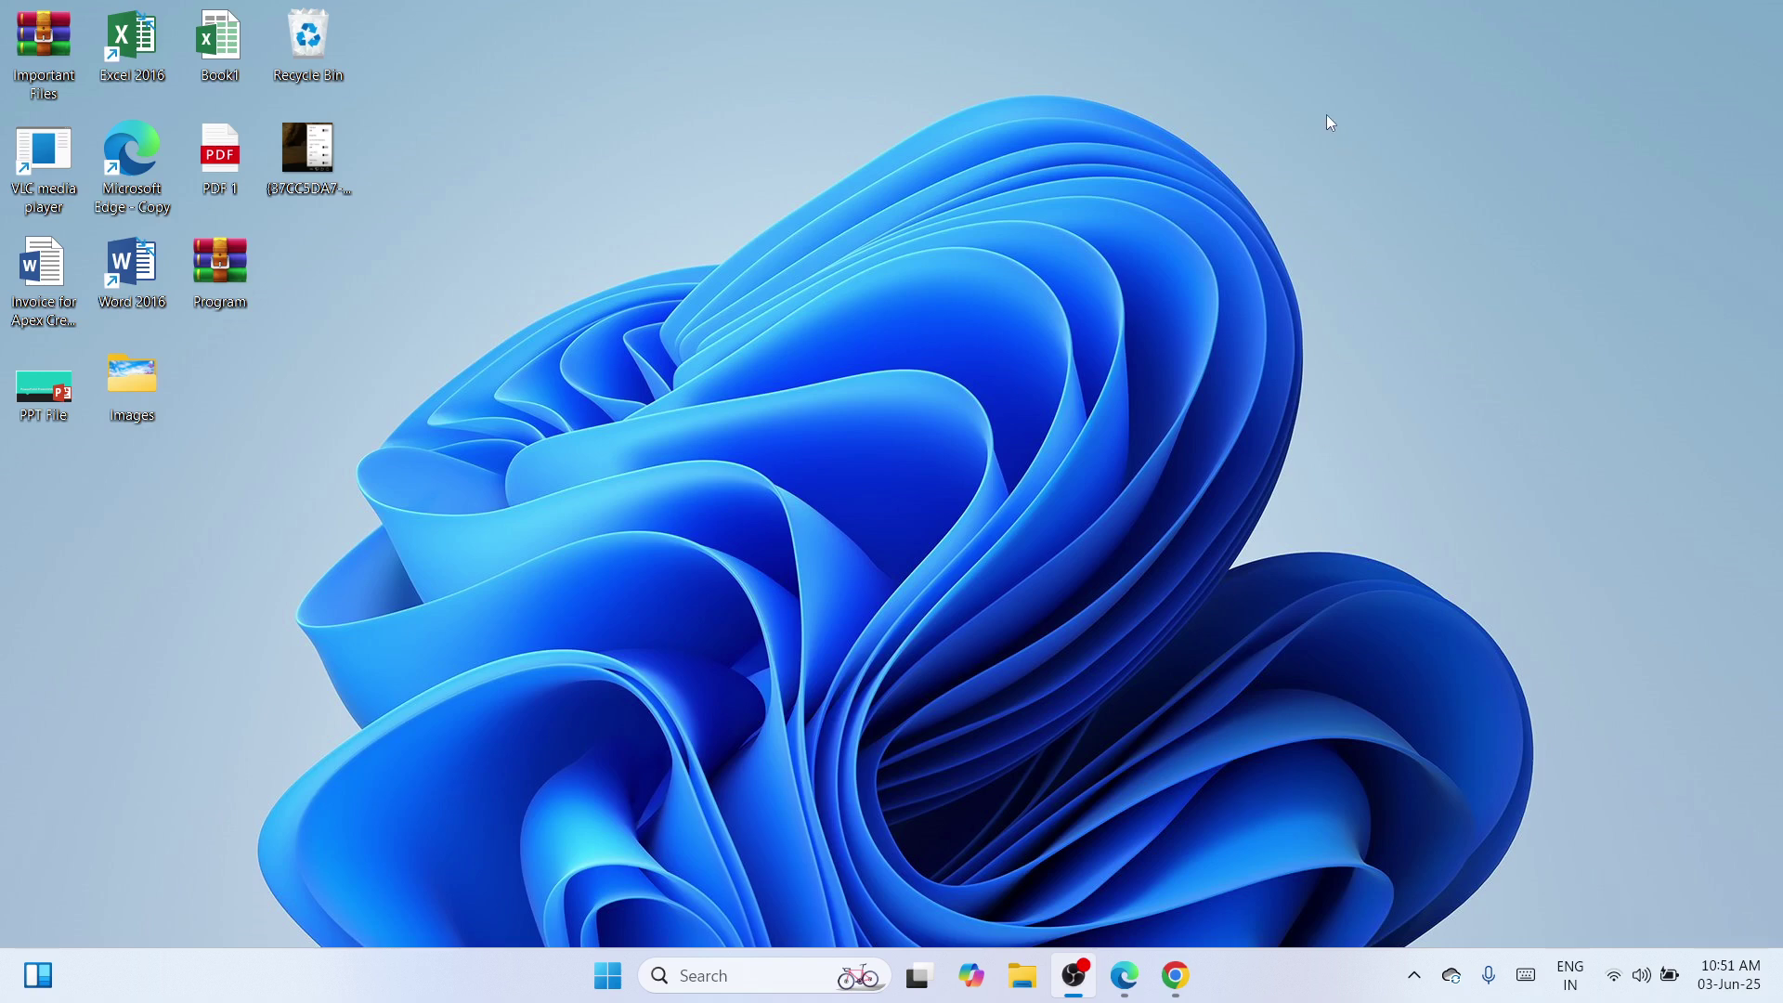
Step: Bring up Chrome's driver search results and open the top HP Support drivers page for the DeskJet Ink Advantage 2135
left_click(1206, 714)
left_click(1177, 986)
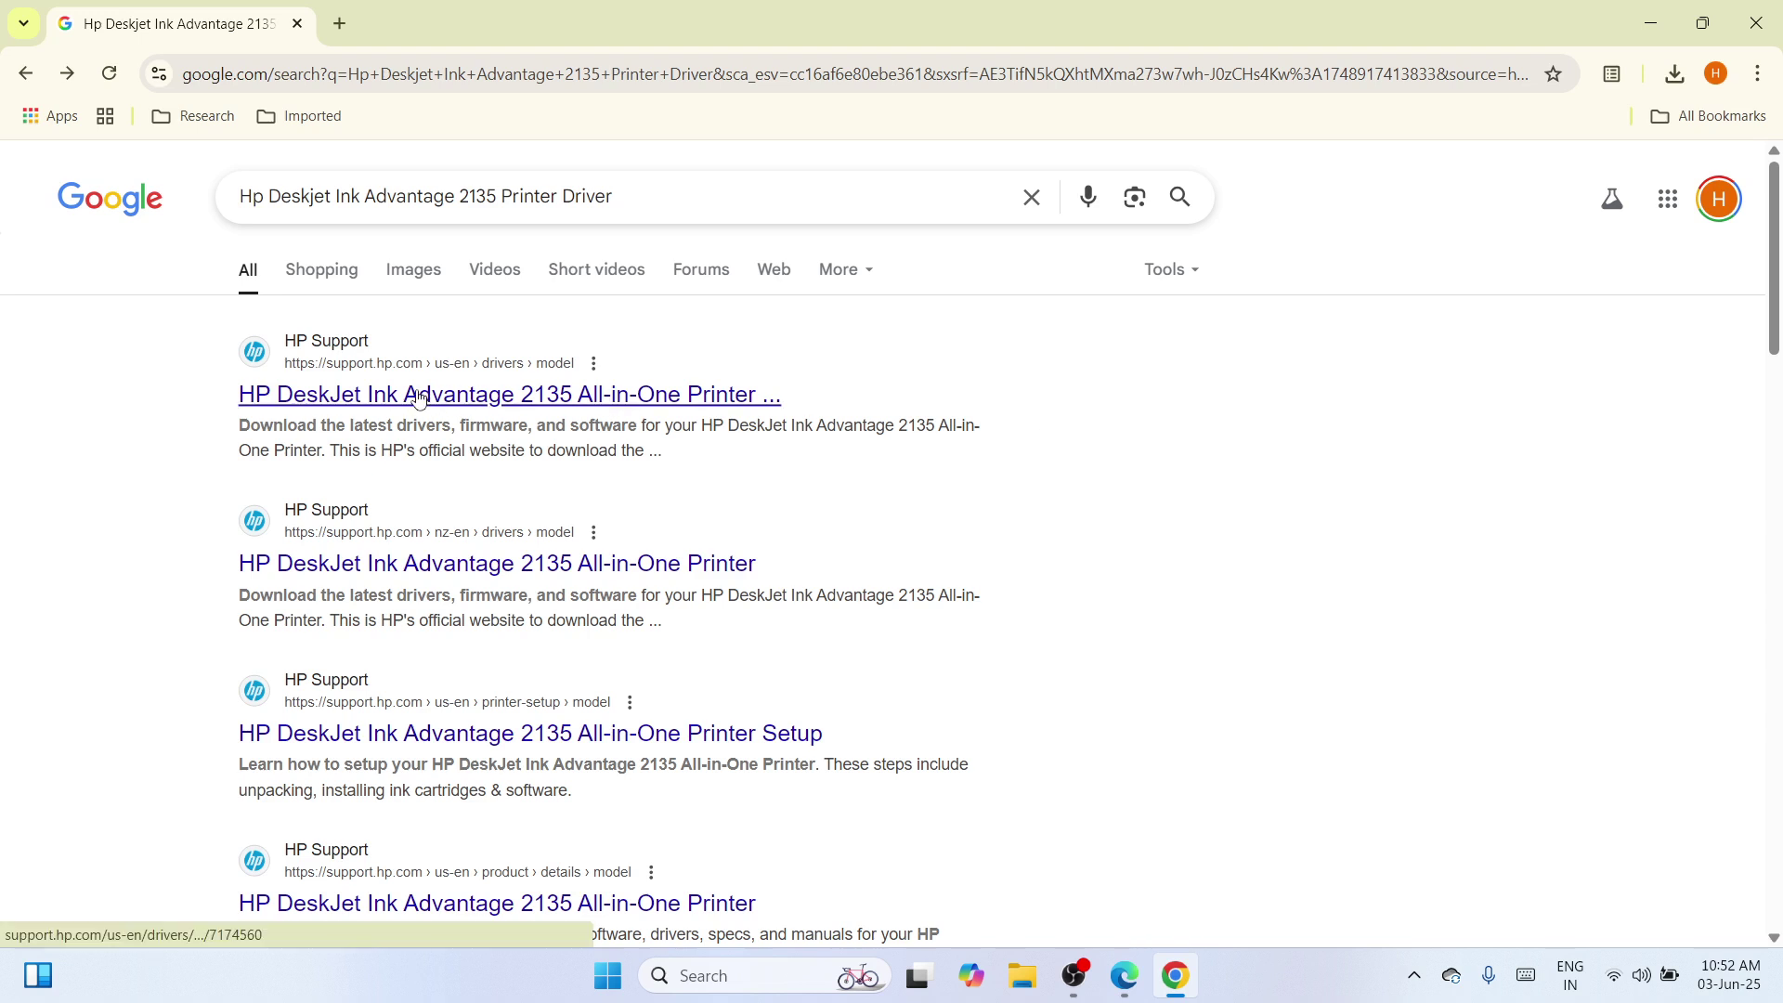
left_click(506, 405)
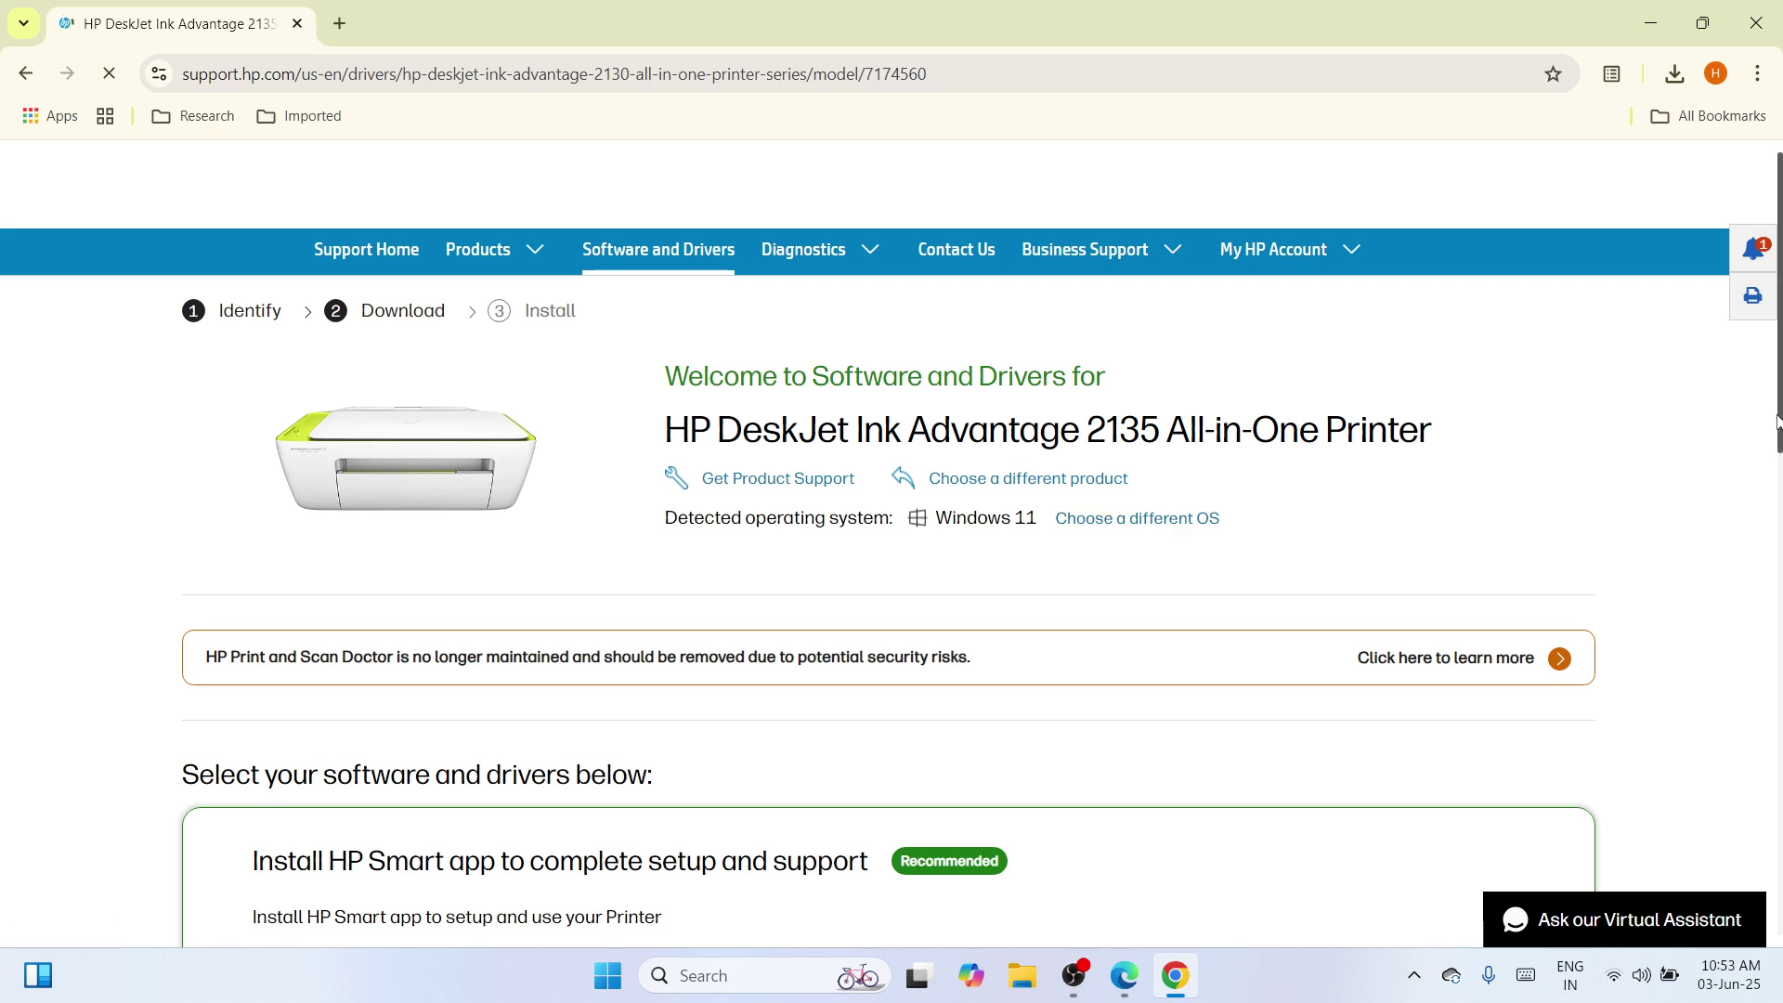
Step: Expand 'Installation Software and Full/Basic Driver' to reveal the DeskJet 2130 series Print and Scan Driver 40.15.1230
scroll(1777, 582, "down", 4)
scroll(1777, 582, "down", 6)
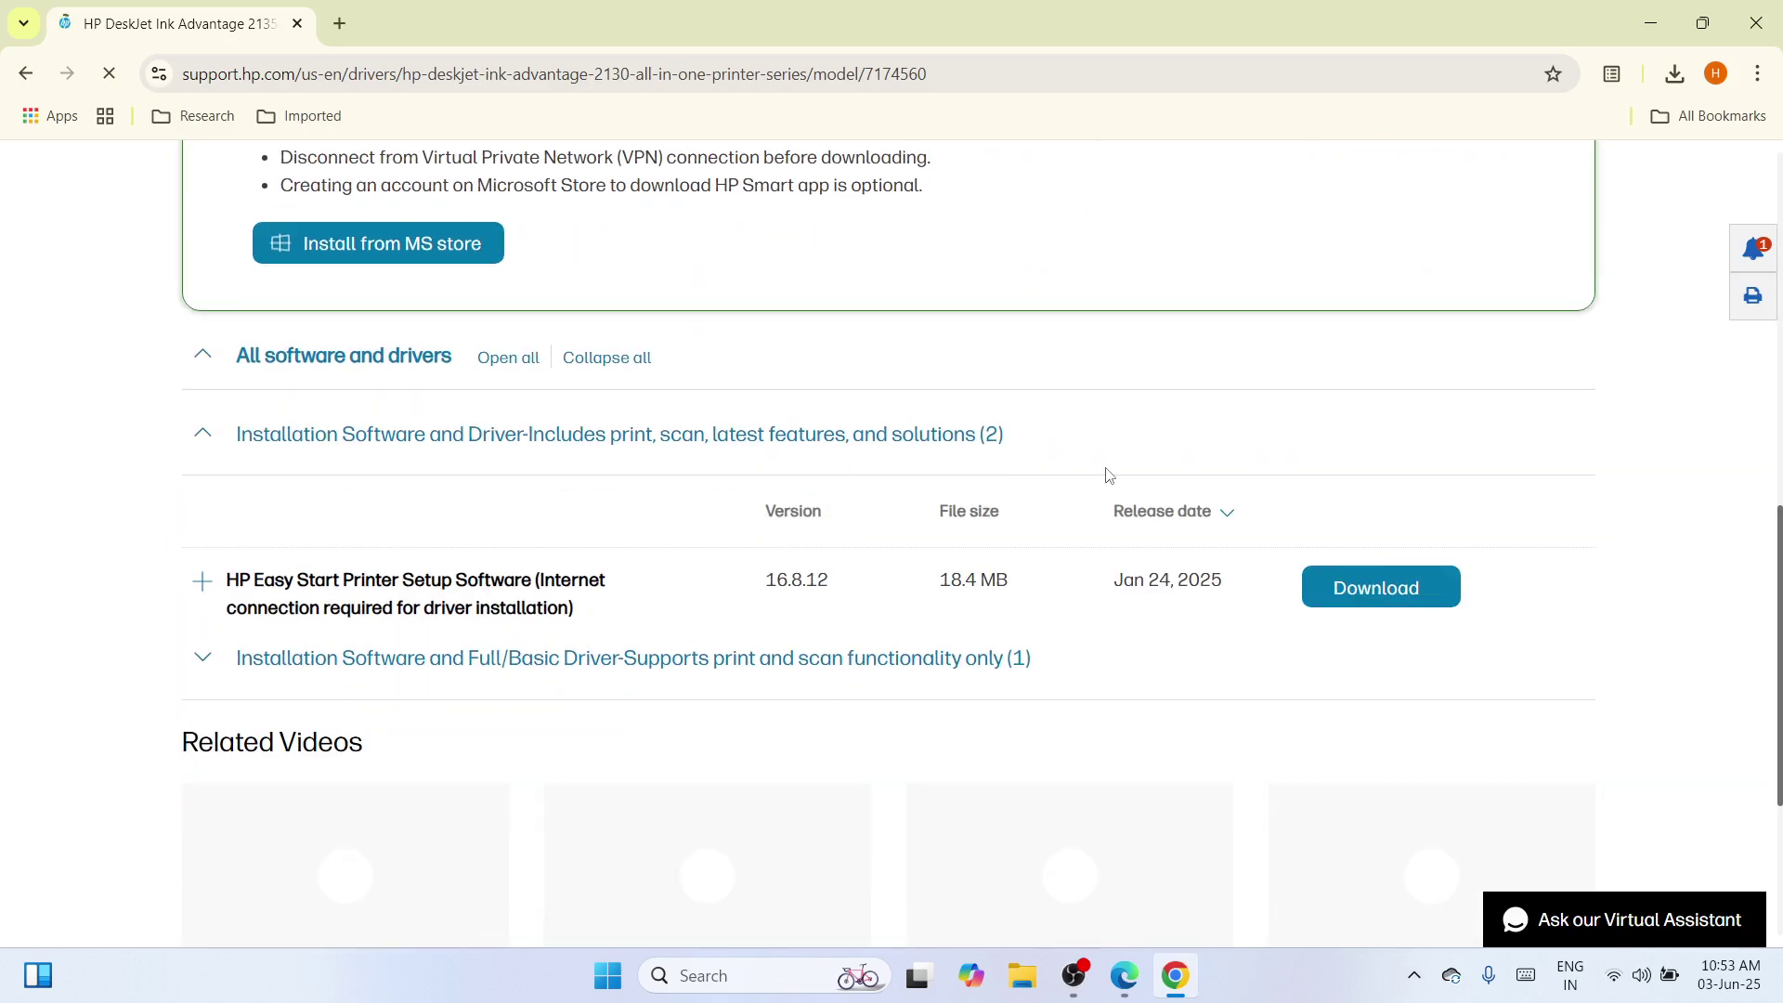
left_click(421, 659)
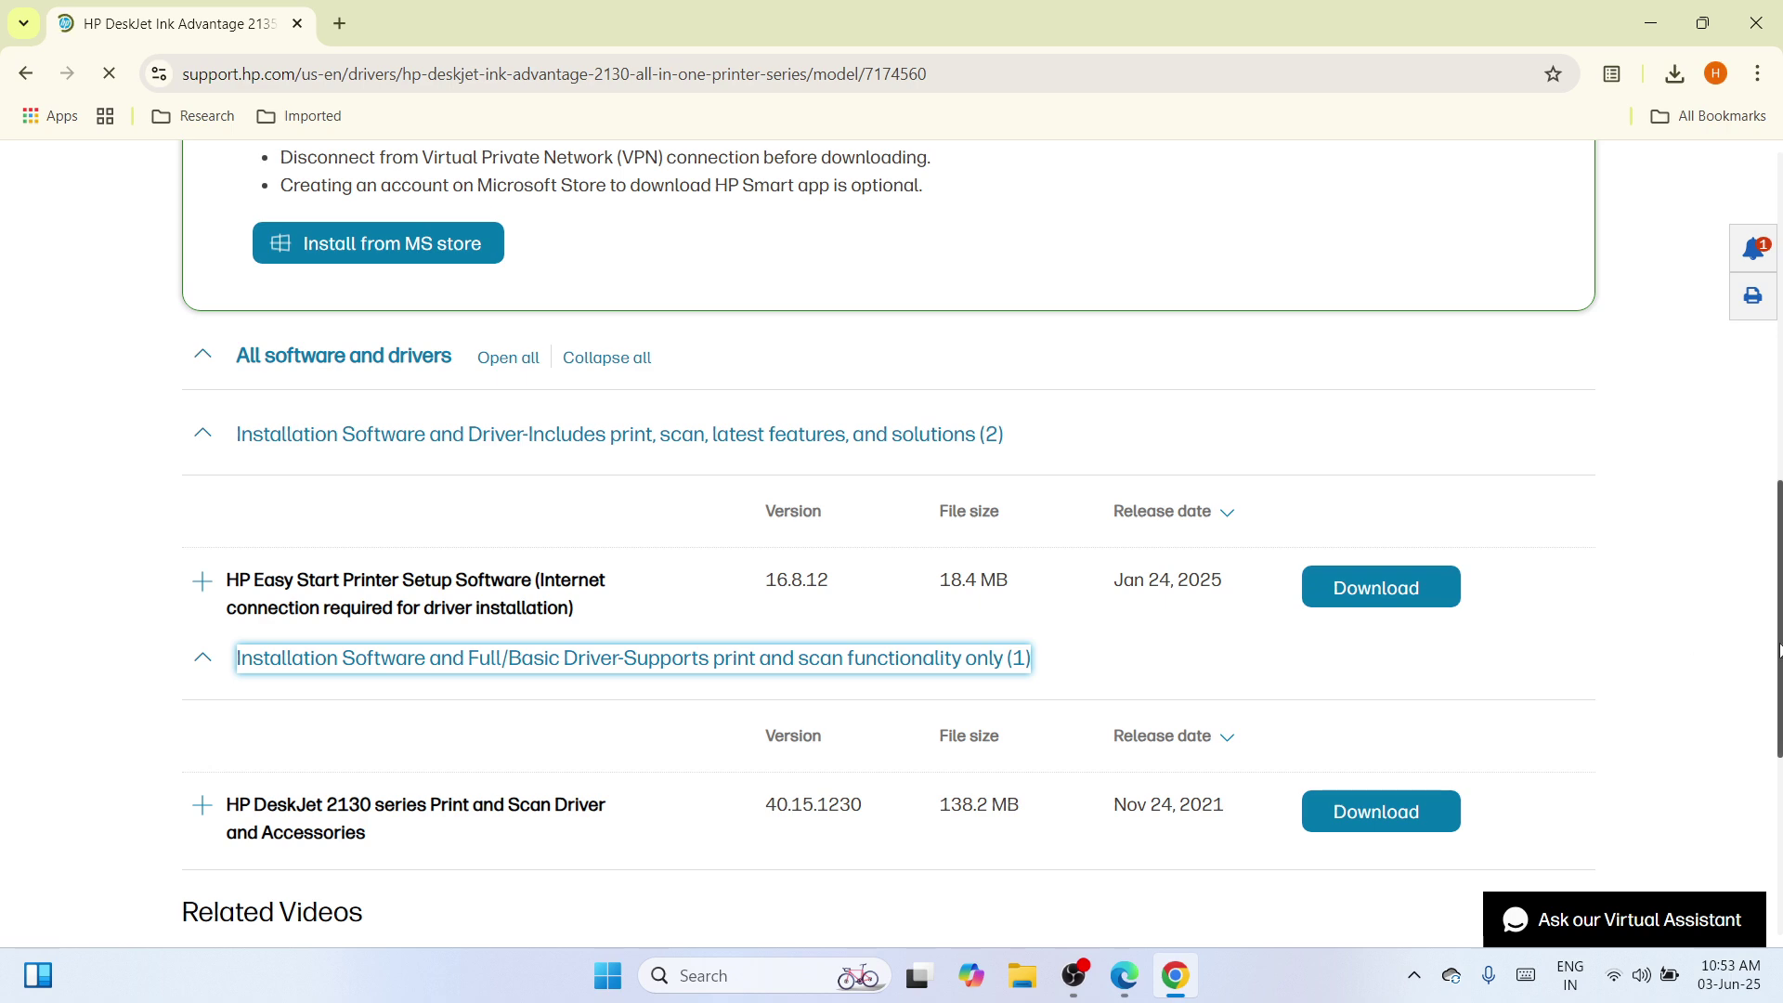
scroll(1779, 660, "down", 2)
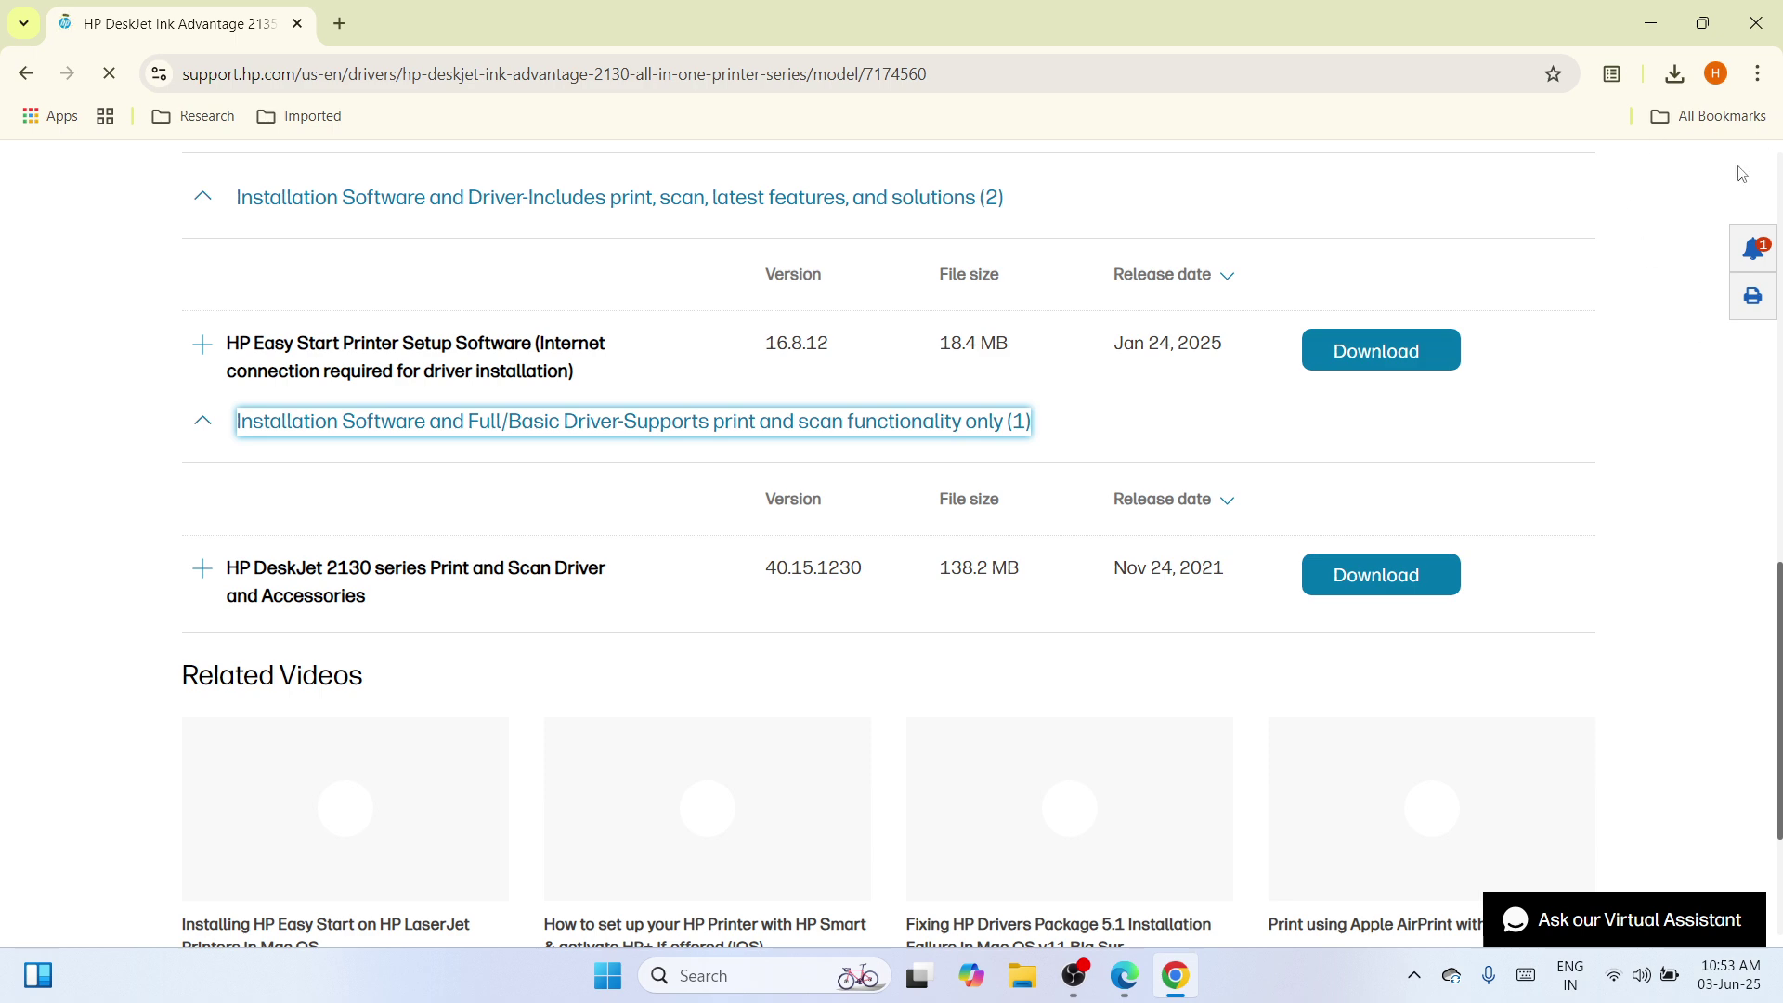
Step: Locate the downloaded Full_Webpack installer in the Downloads folder, cut it, and close the folder
left_click(1674, 73)
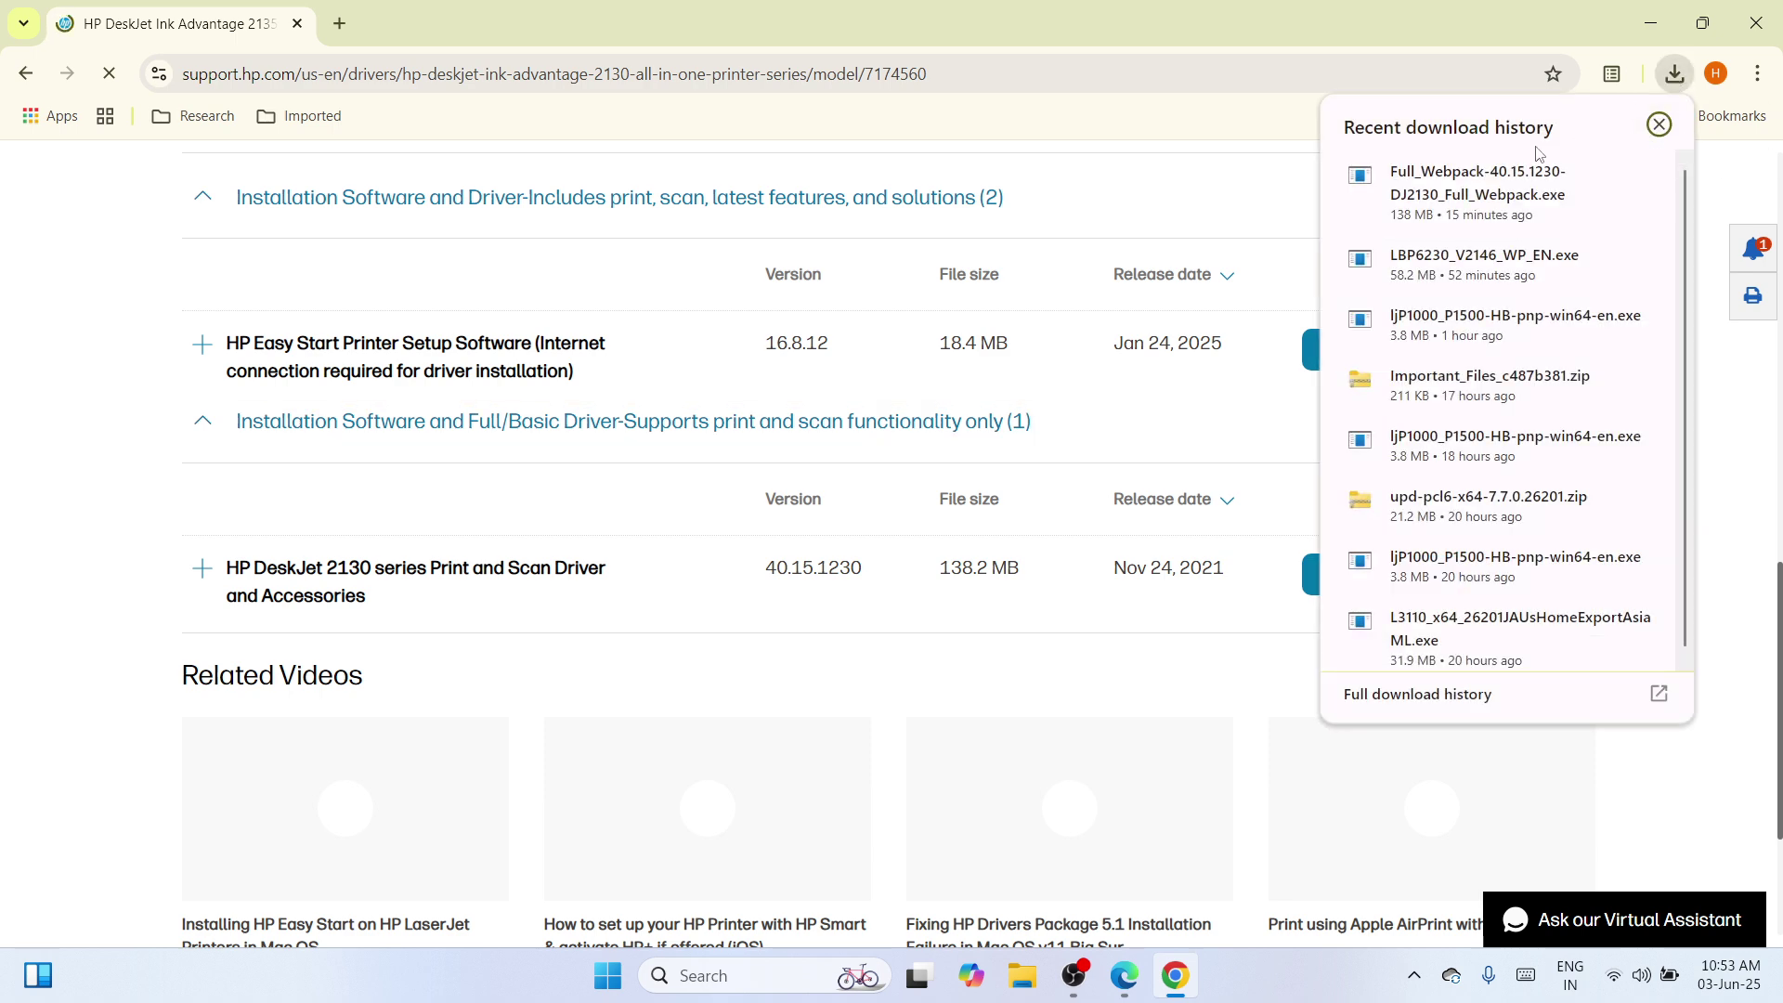
mouse_move(1497, 197)
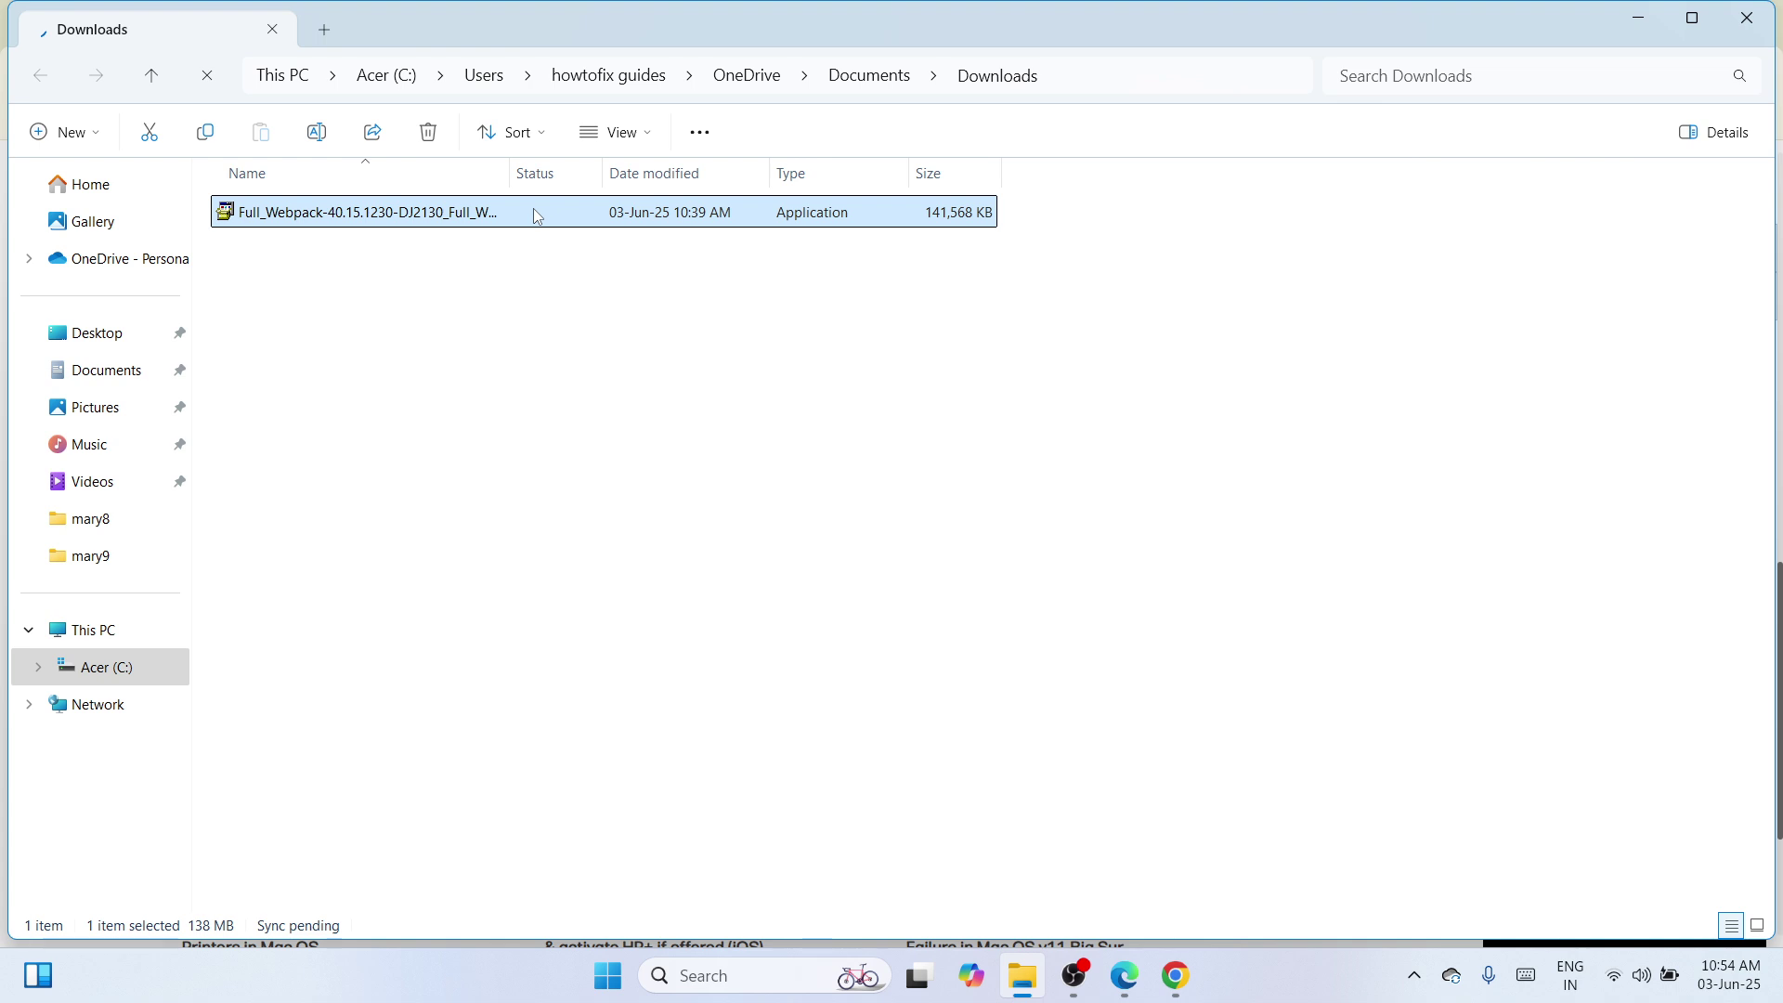
right_click(537, 217)
left_click(560, 236)
left_click(1753, 21)
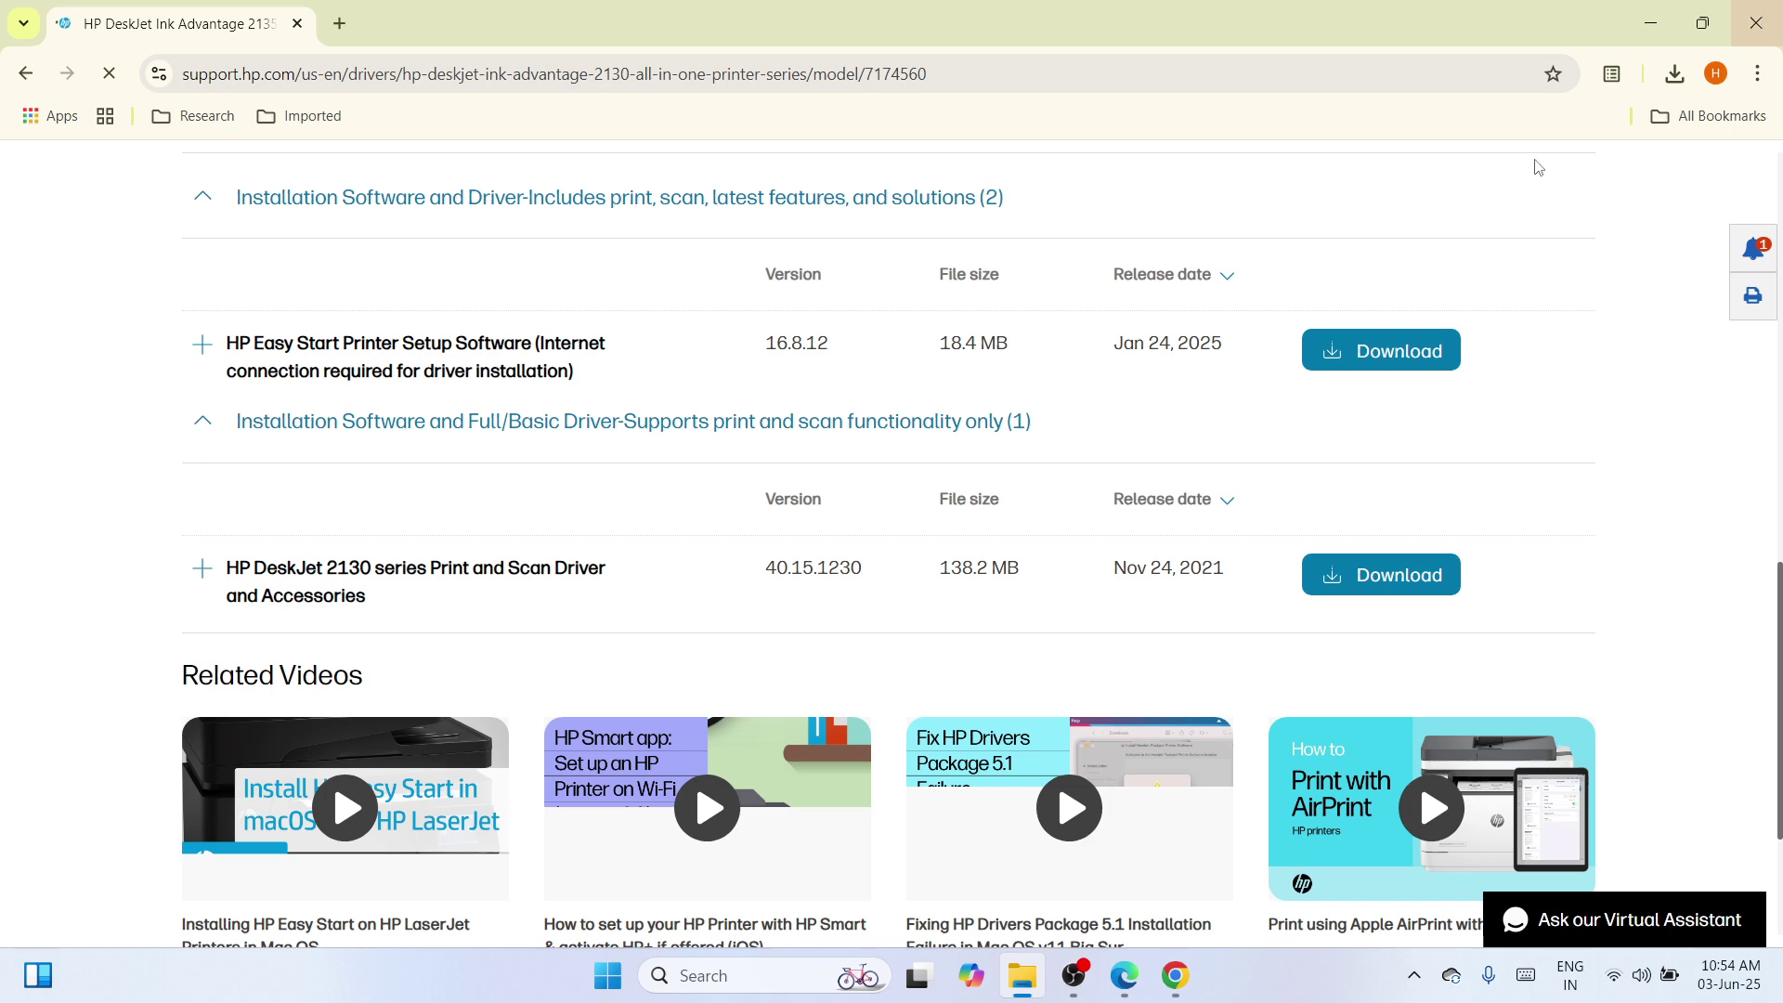
Step: Close Chrome and paste the Full_Webpack installer onto the desktop
key("alt+F4")
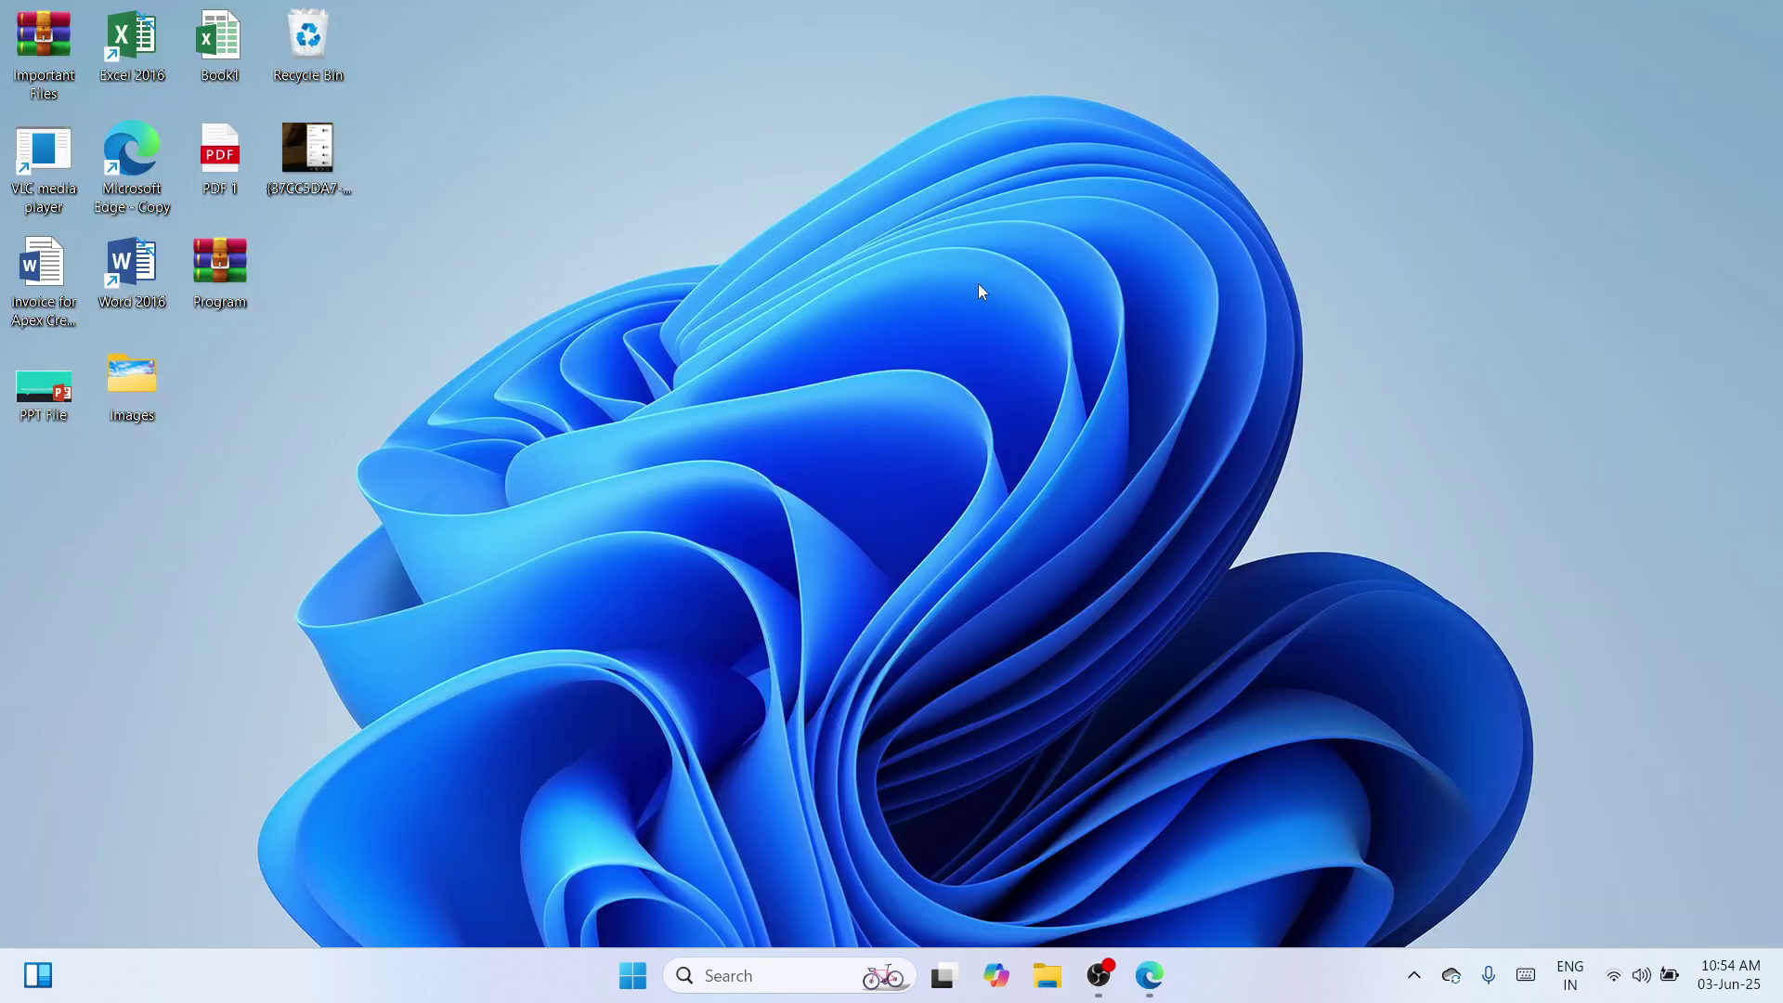
right_click(994, 294)
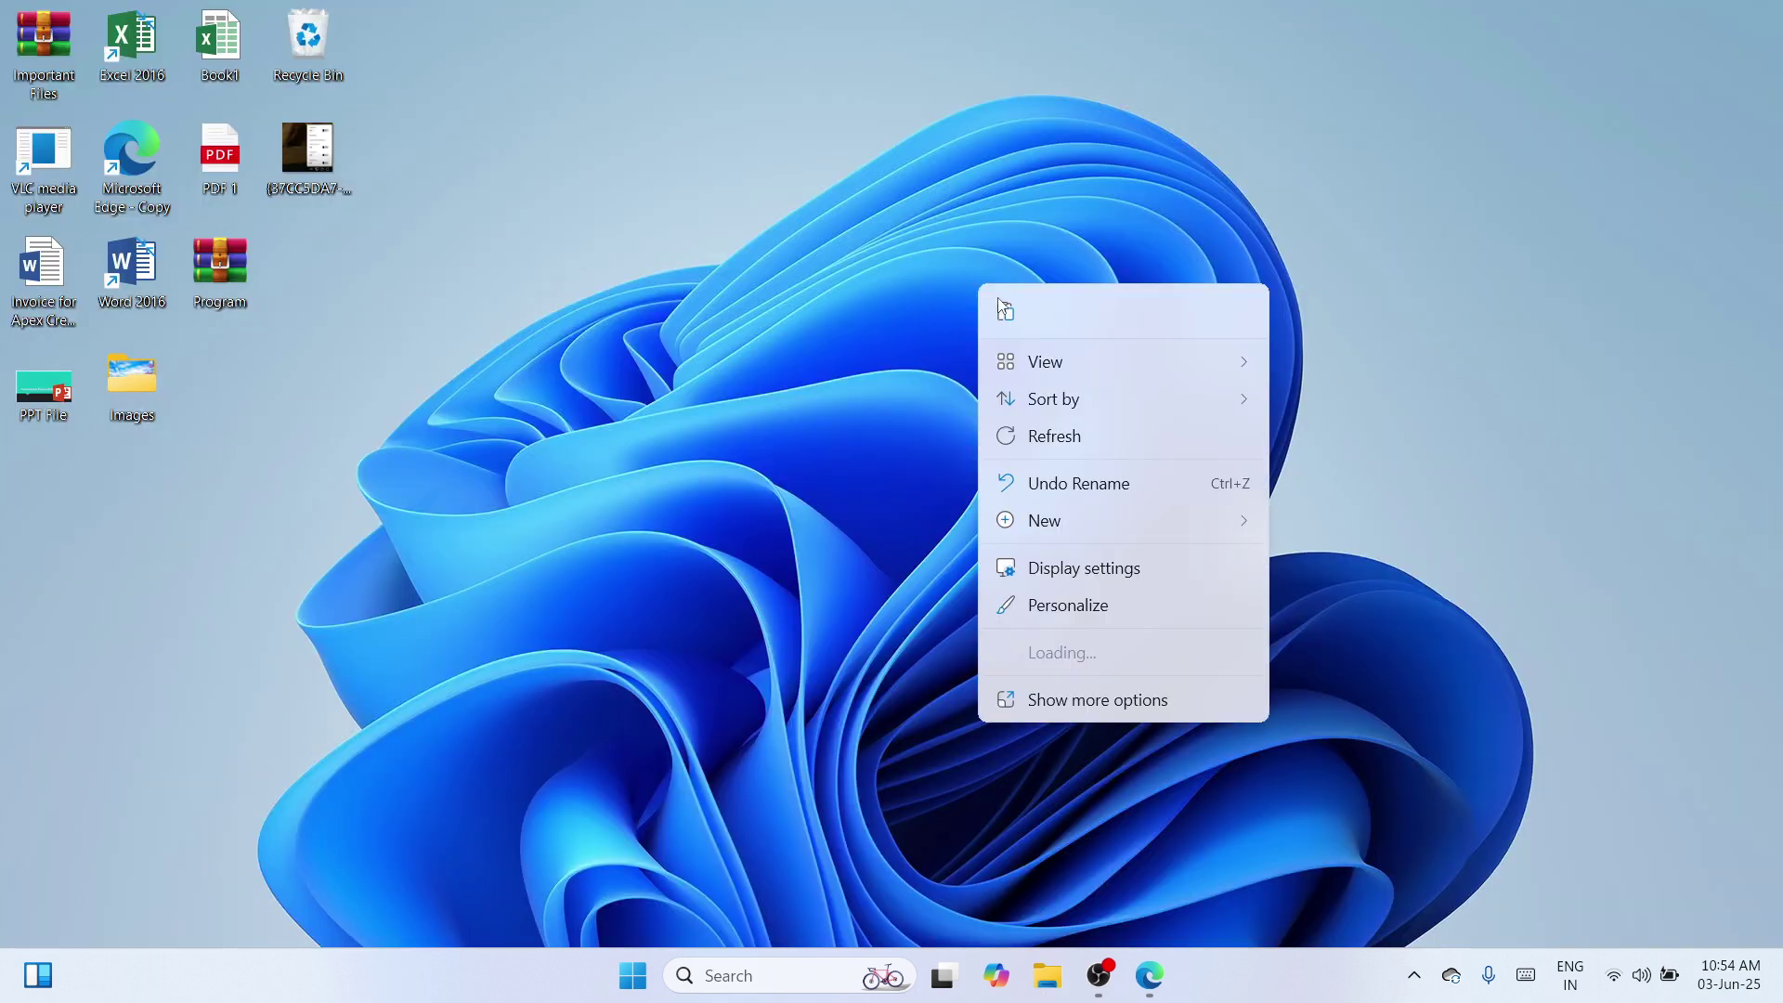
left_click(1003, 309)
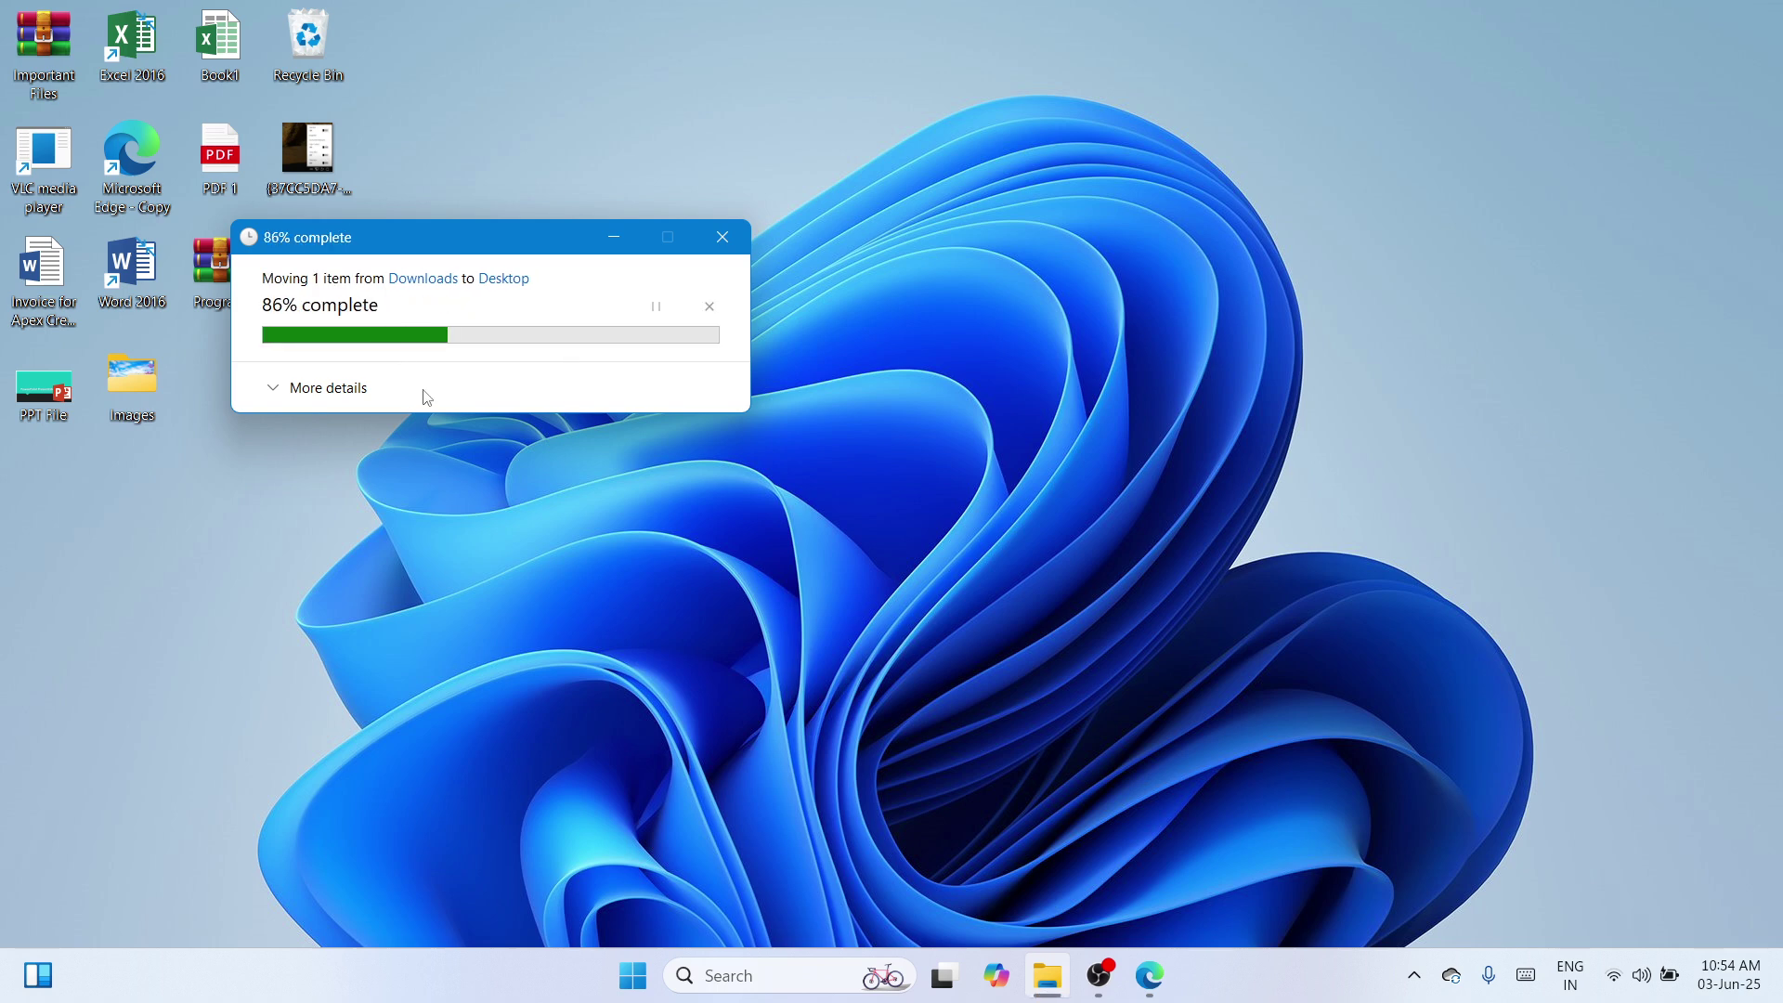
Step: Move the installer near the screen centre and the PPT File icon to the top-left
left_click_drag(43, 51, 661, 277)
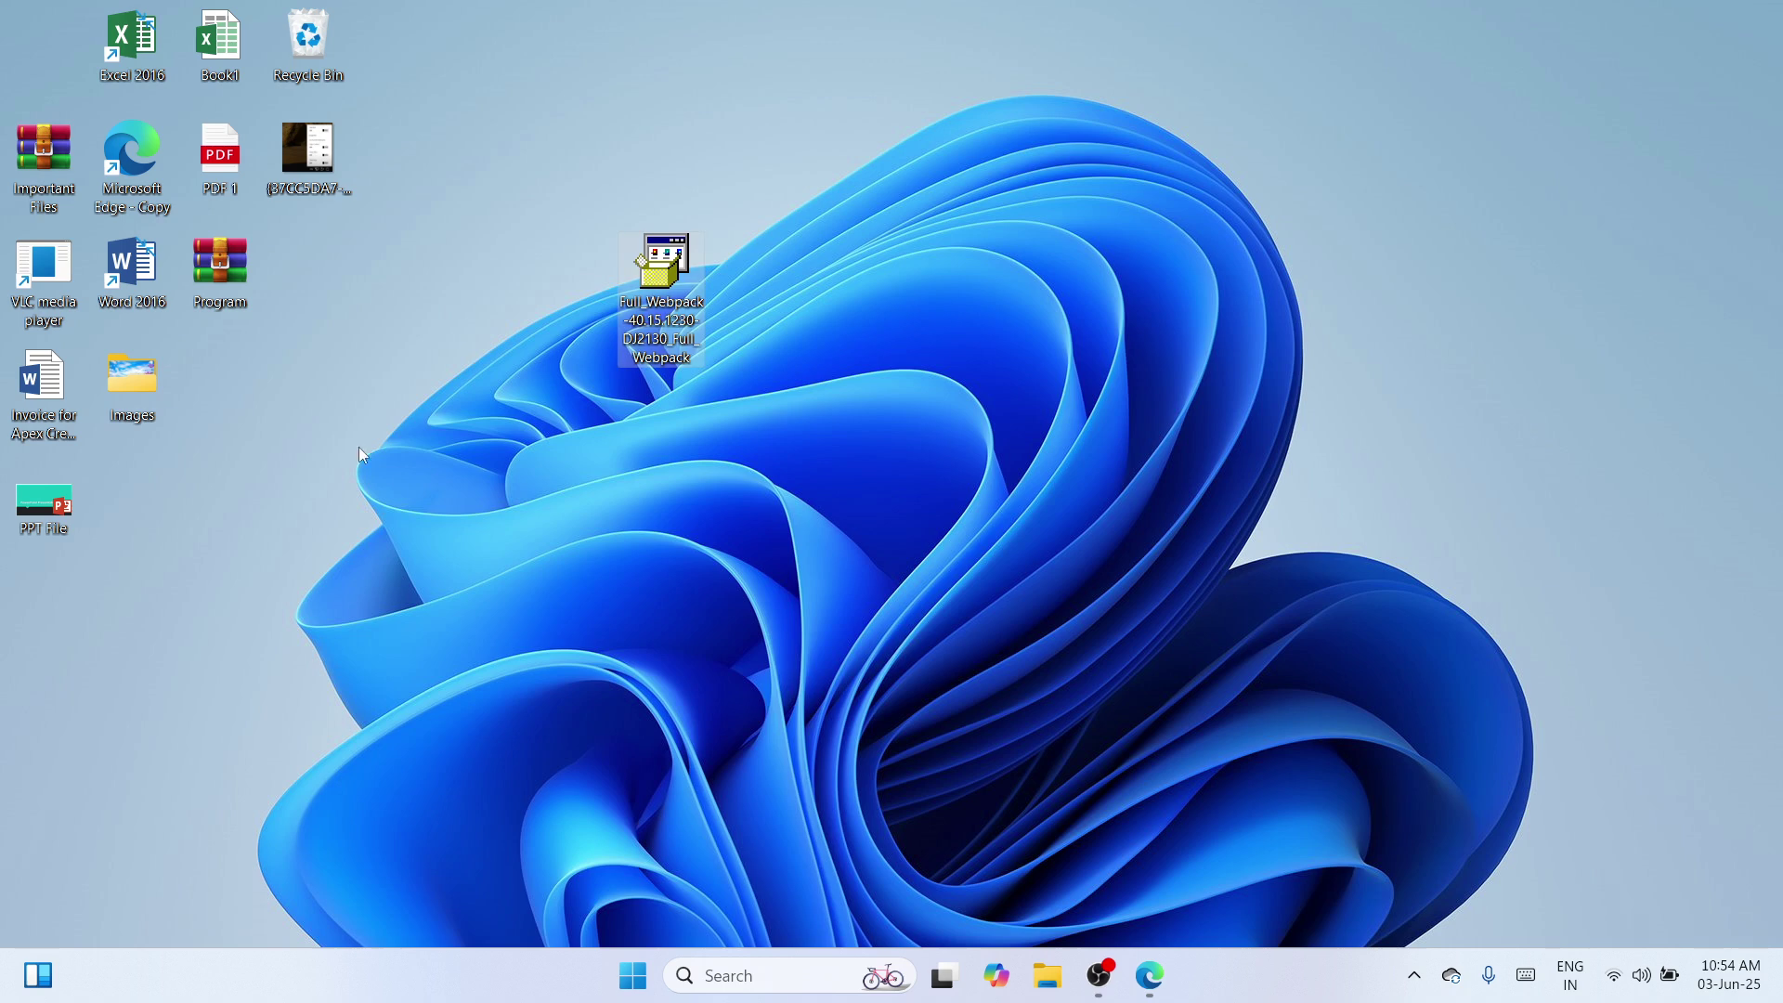
left_click_drag(41, 501, 44, 47)
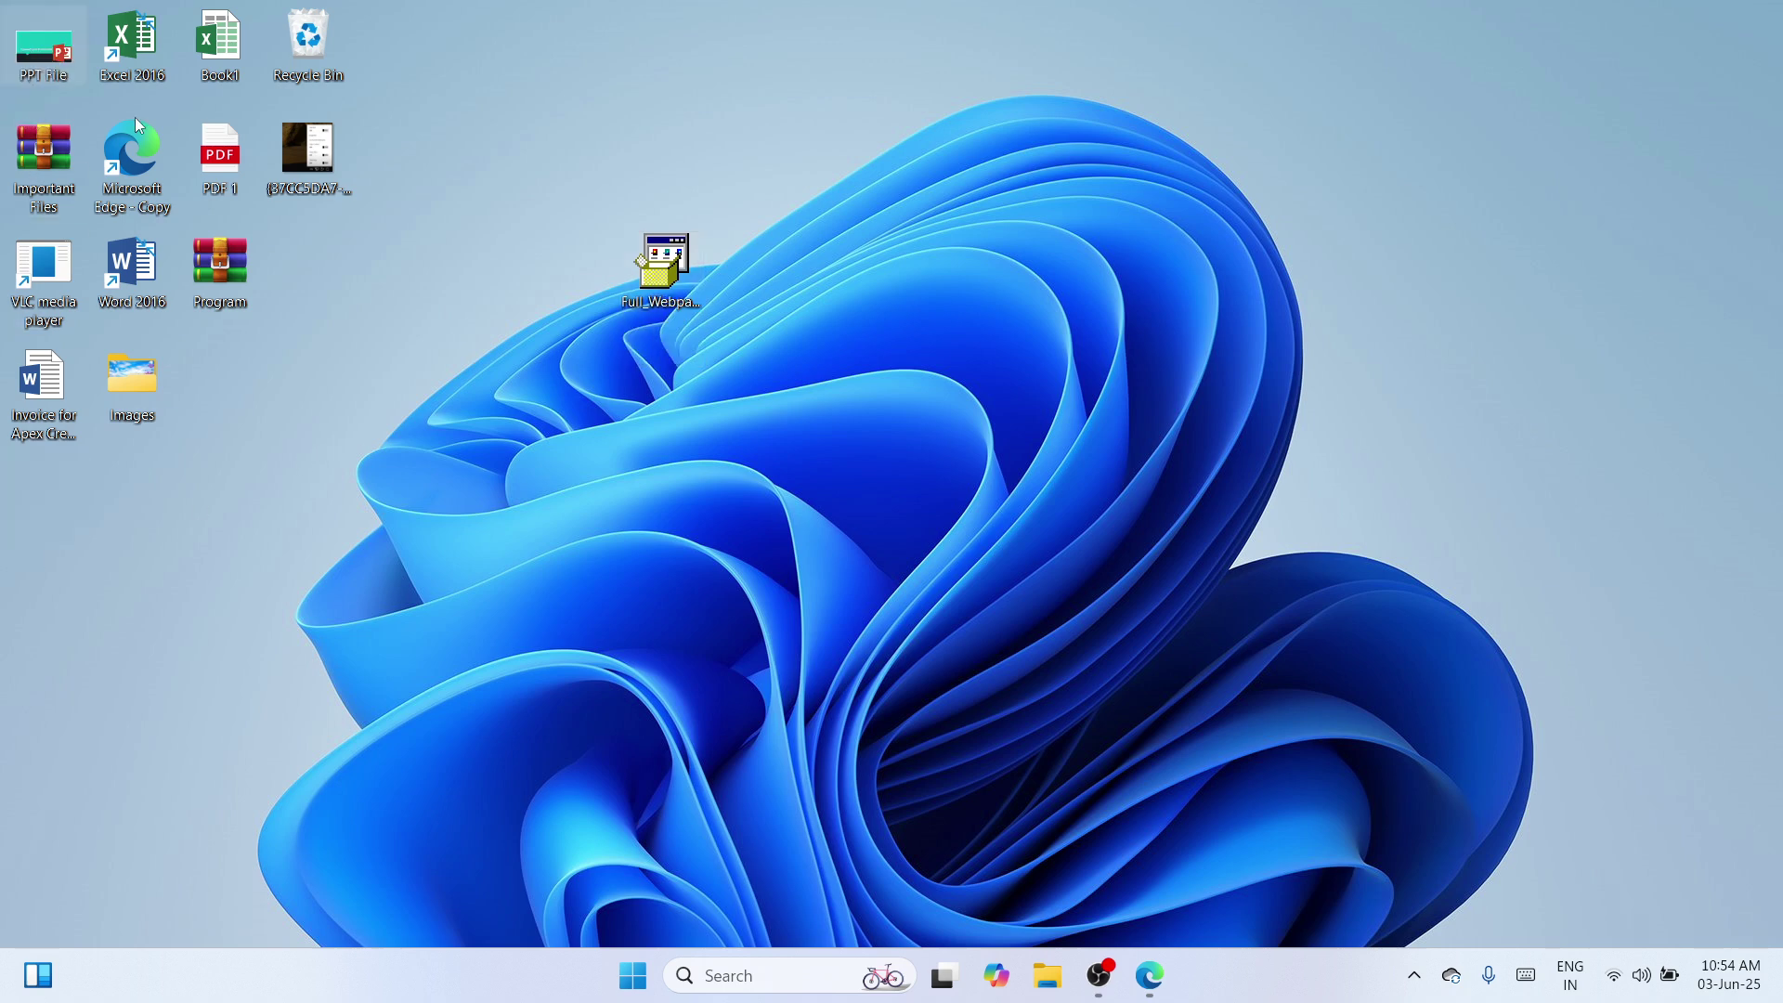
left_click(683, 261)
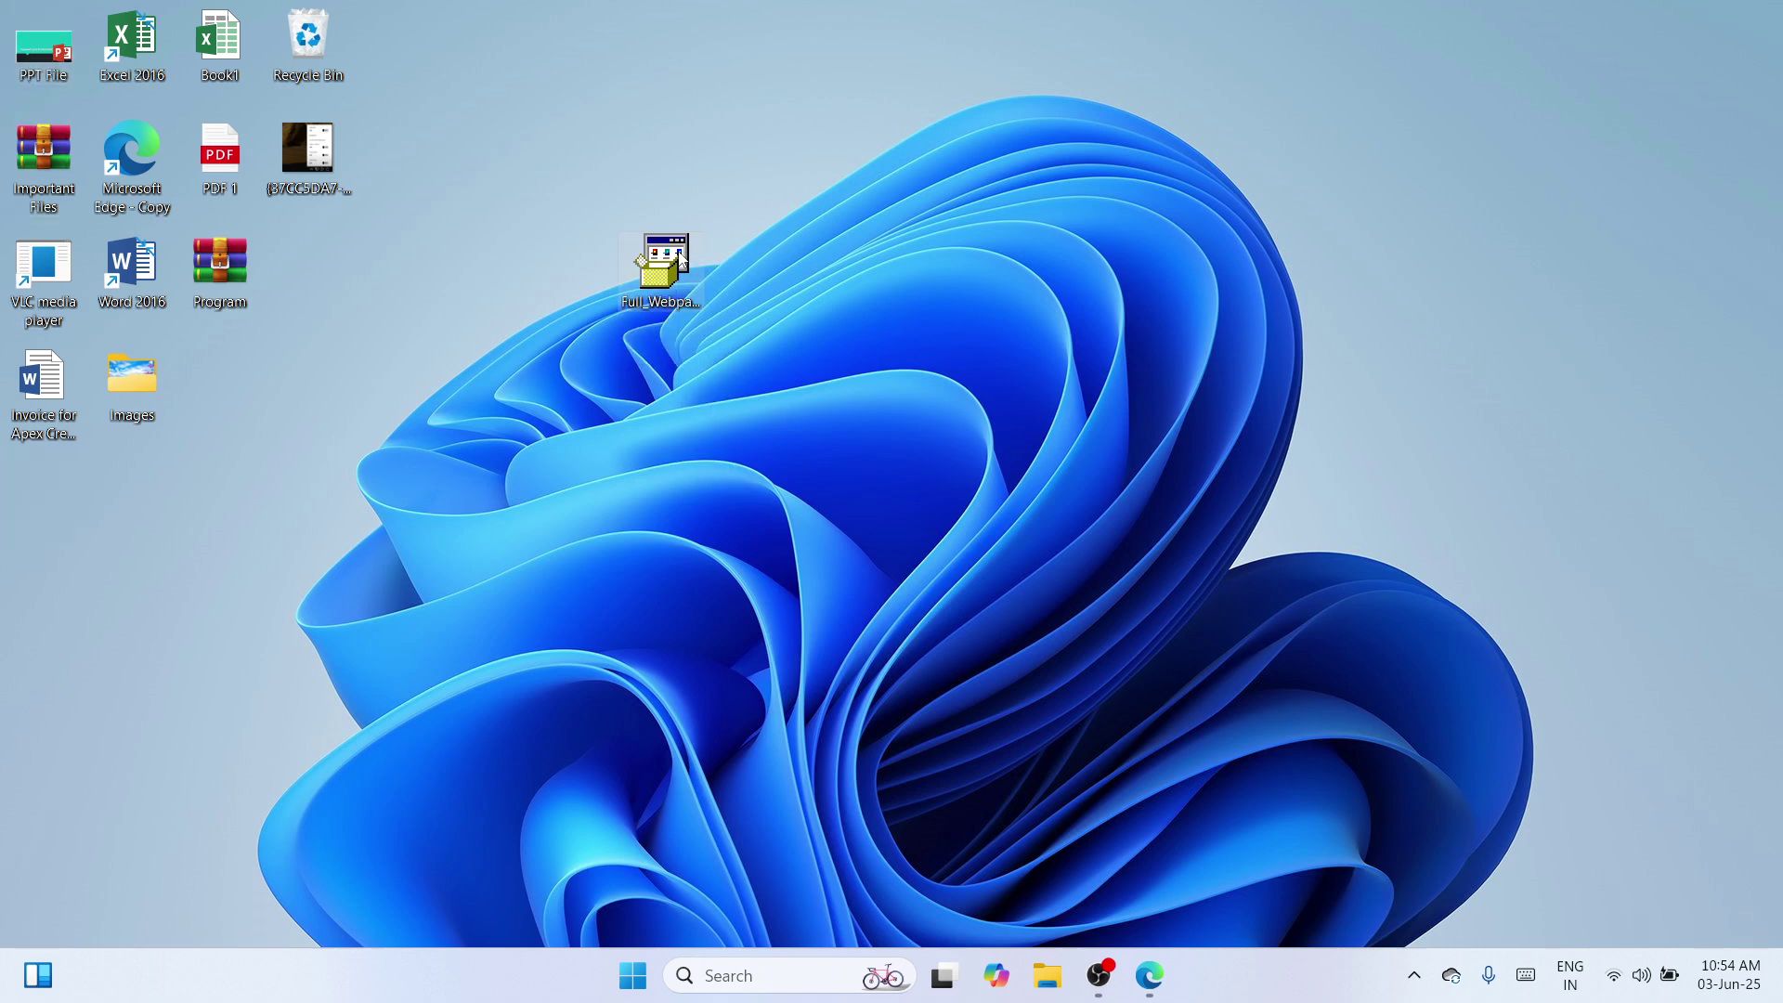
Step: Use WinRAR to extract the installer into 'Full_Webpack-40.15.1230-DJ2130_Full_Webpack\'
right_click(682, 261)
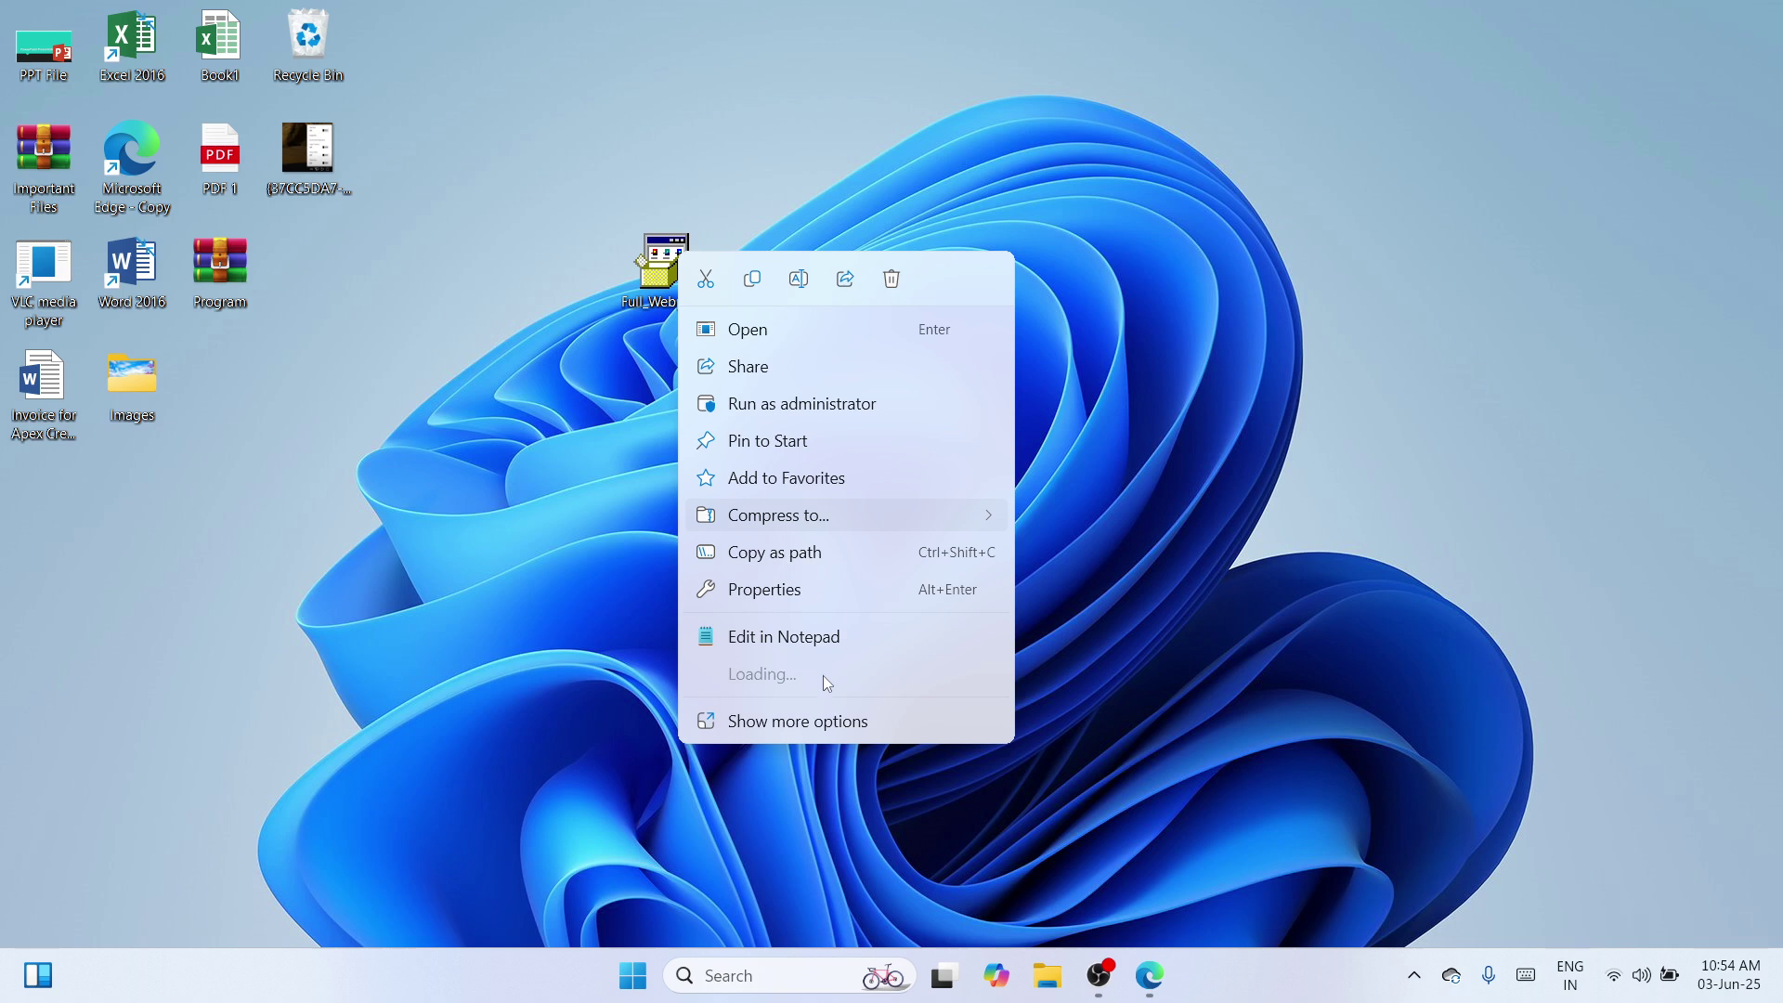
mouse_move(826, 680)
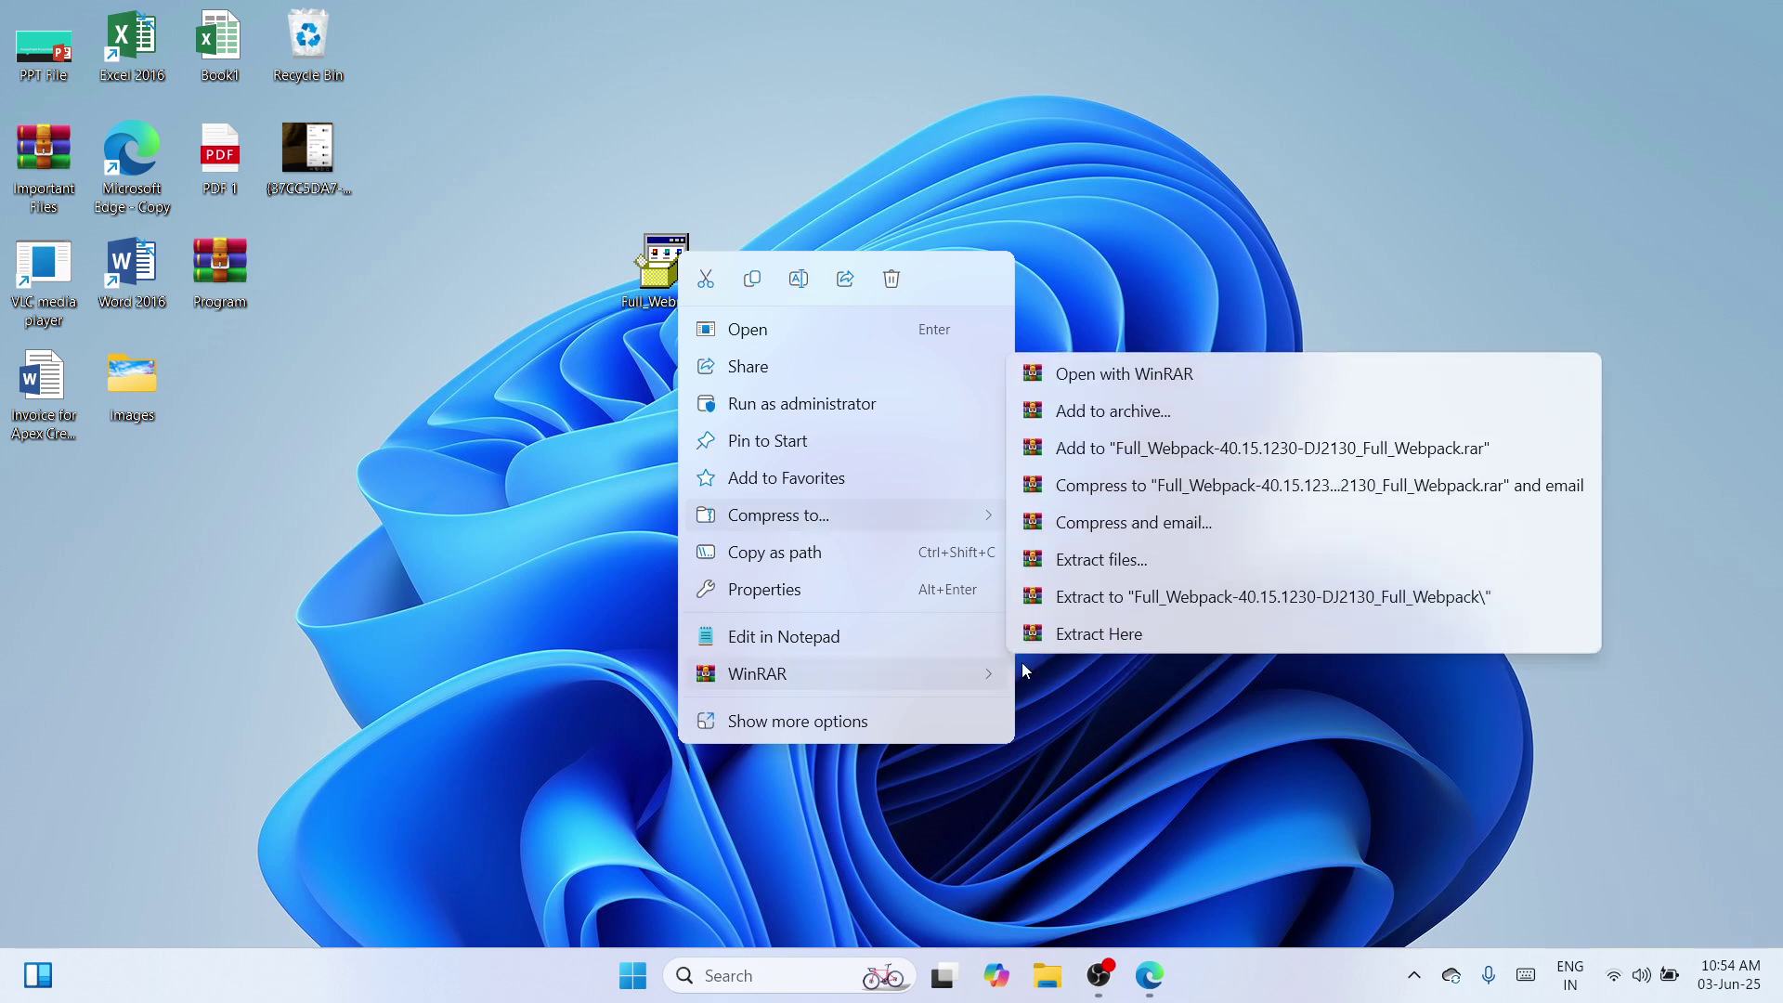
left_click(1205, 601)
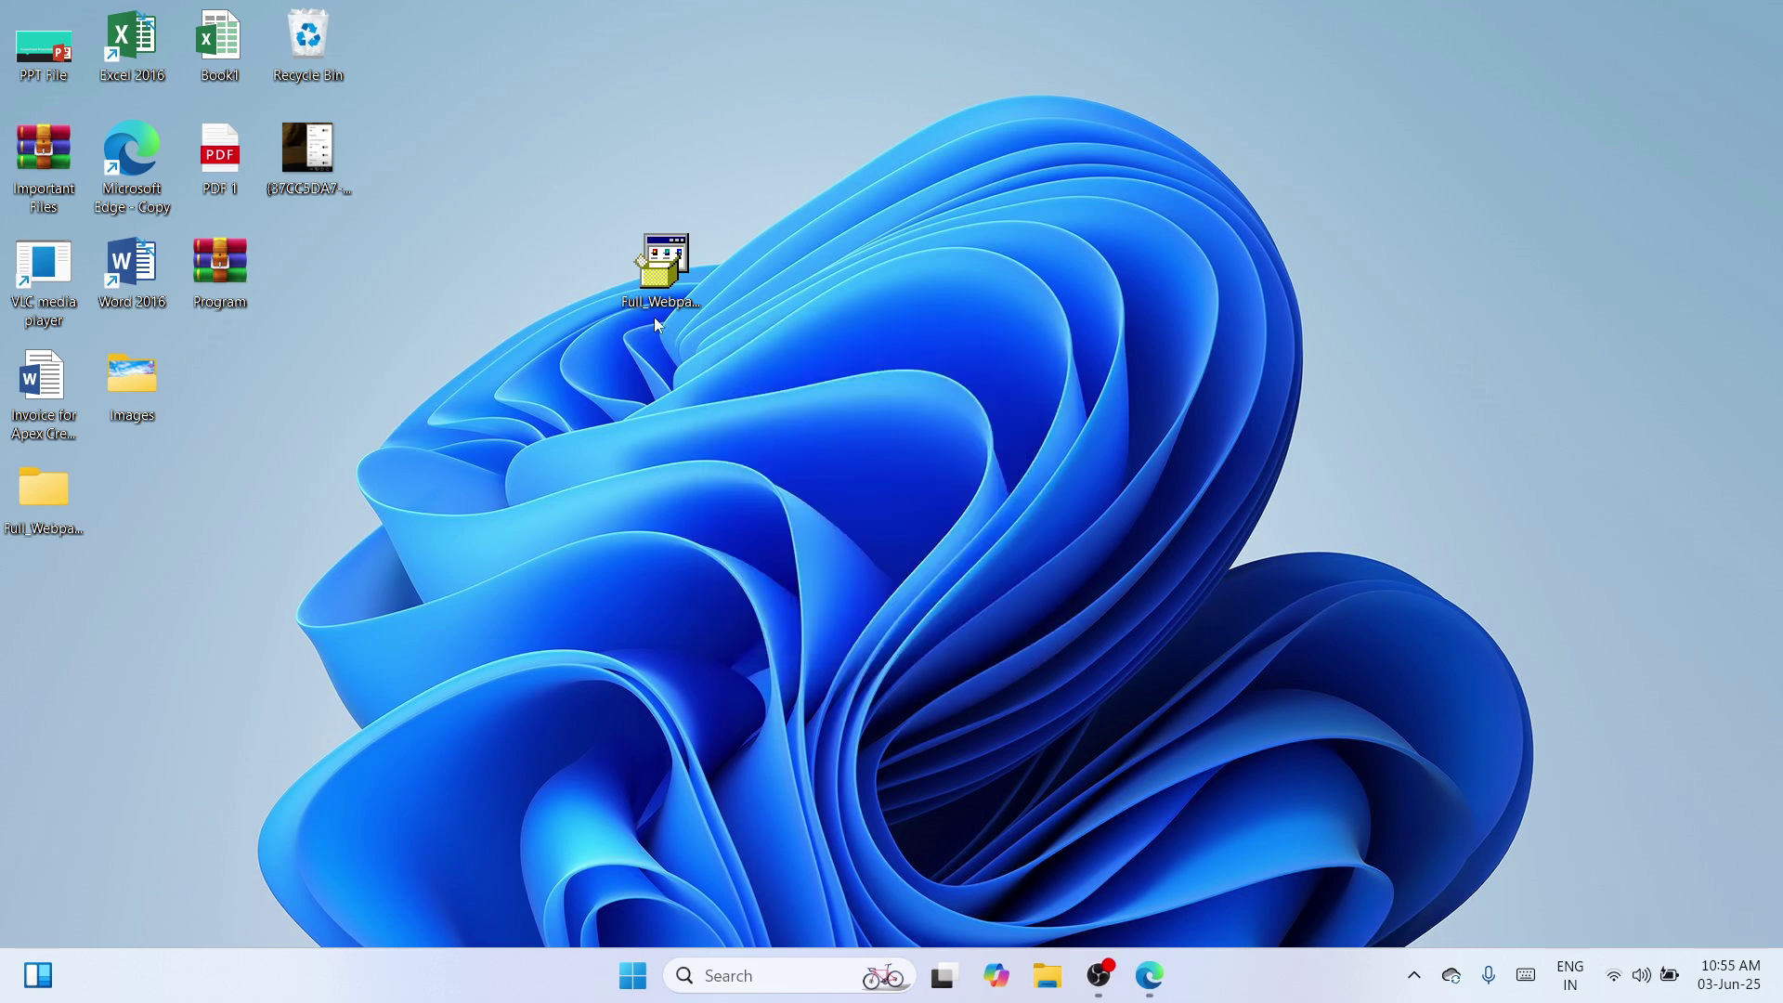
Step: Place the extracted Full_Webpack folder beside the installer and deselect it
left_click_drag(760, 262, 761, 261)
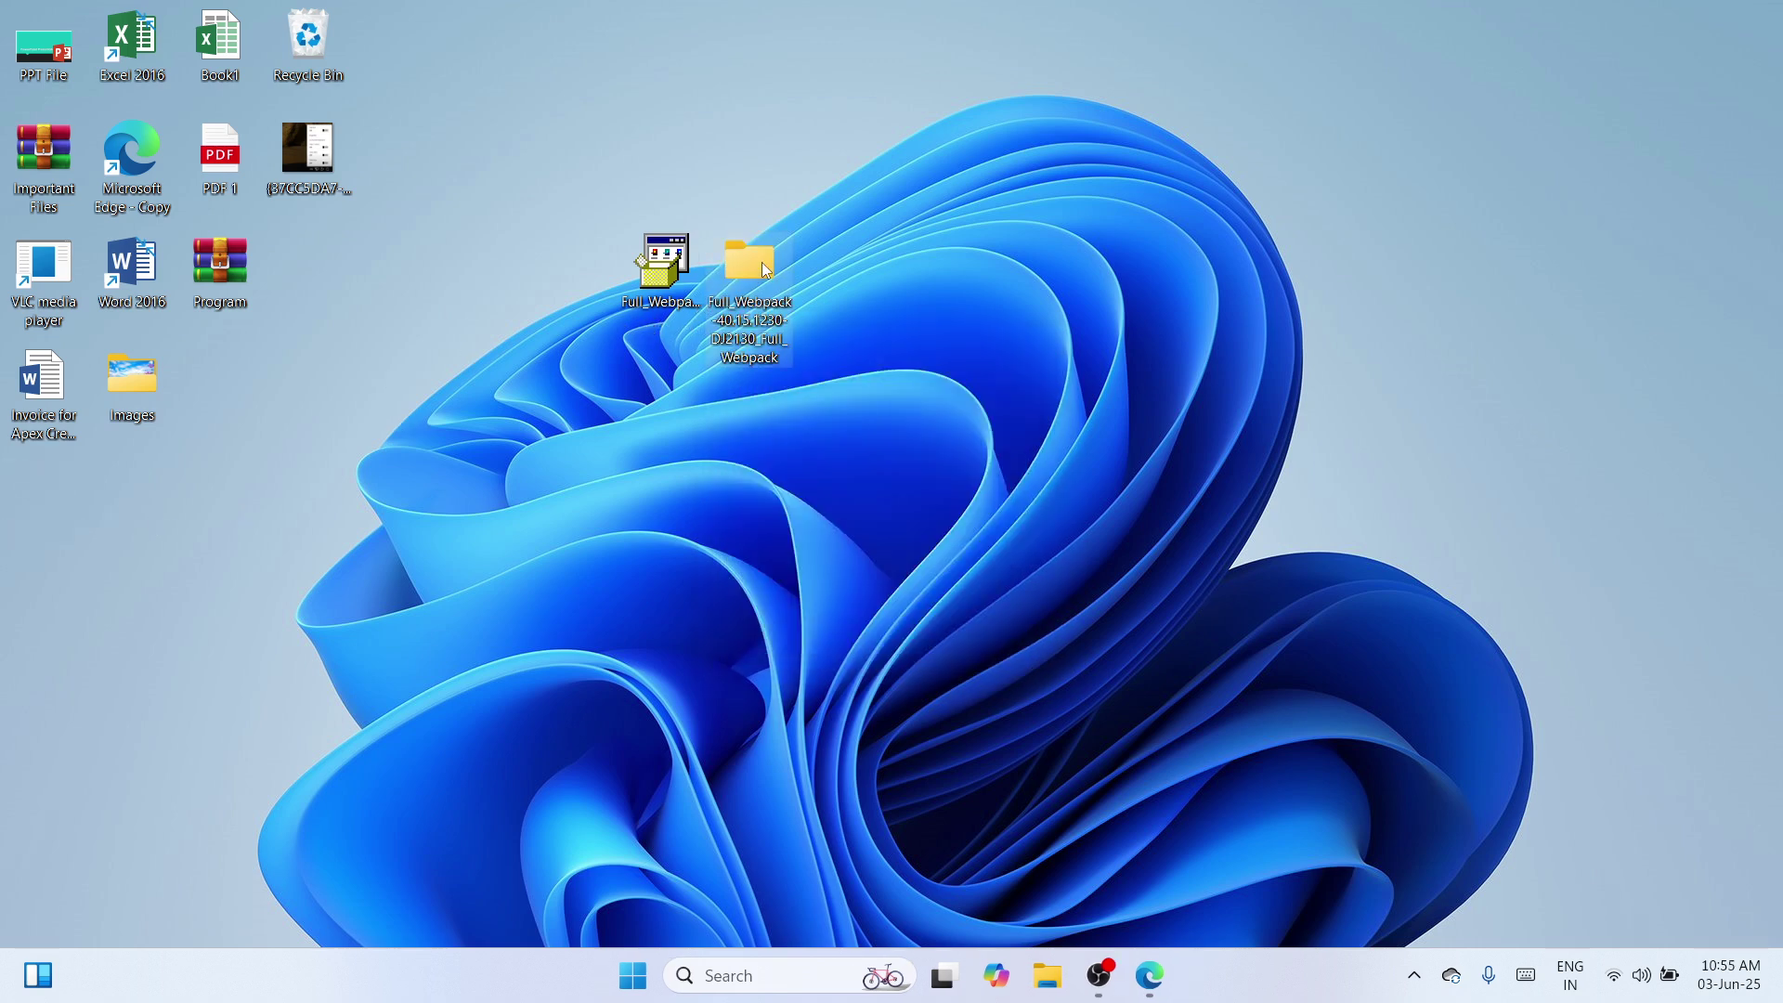
left_click(758, 581)
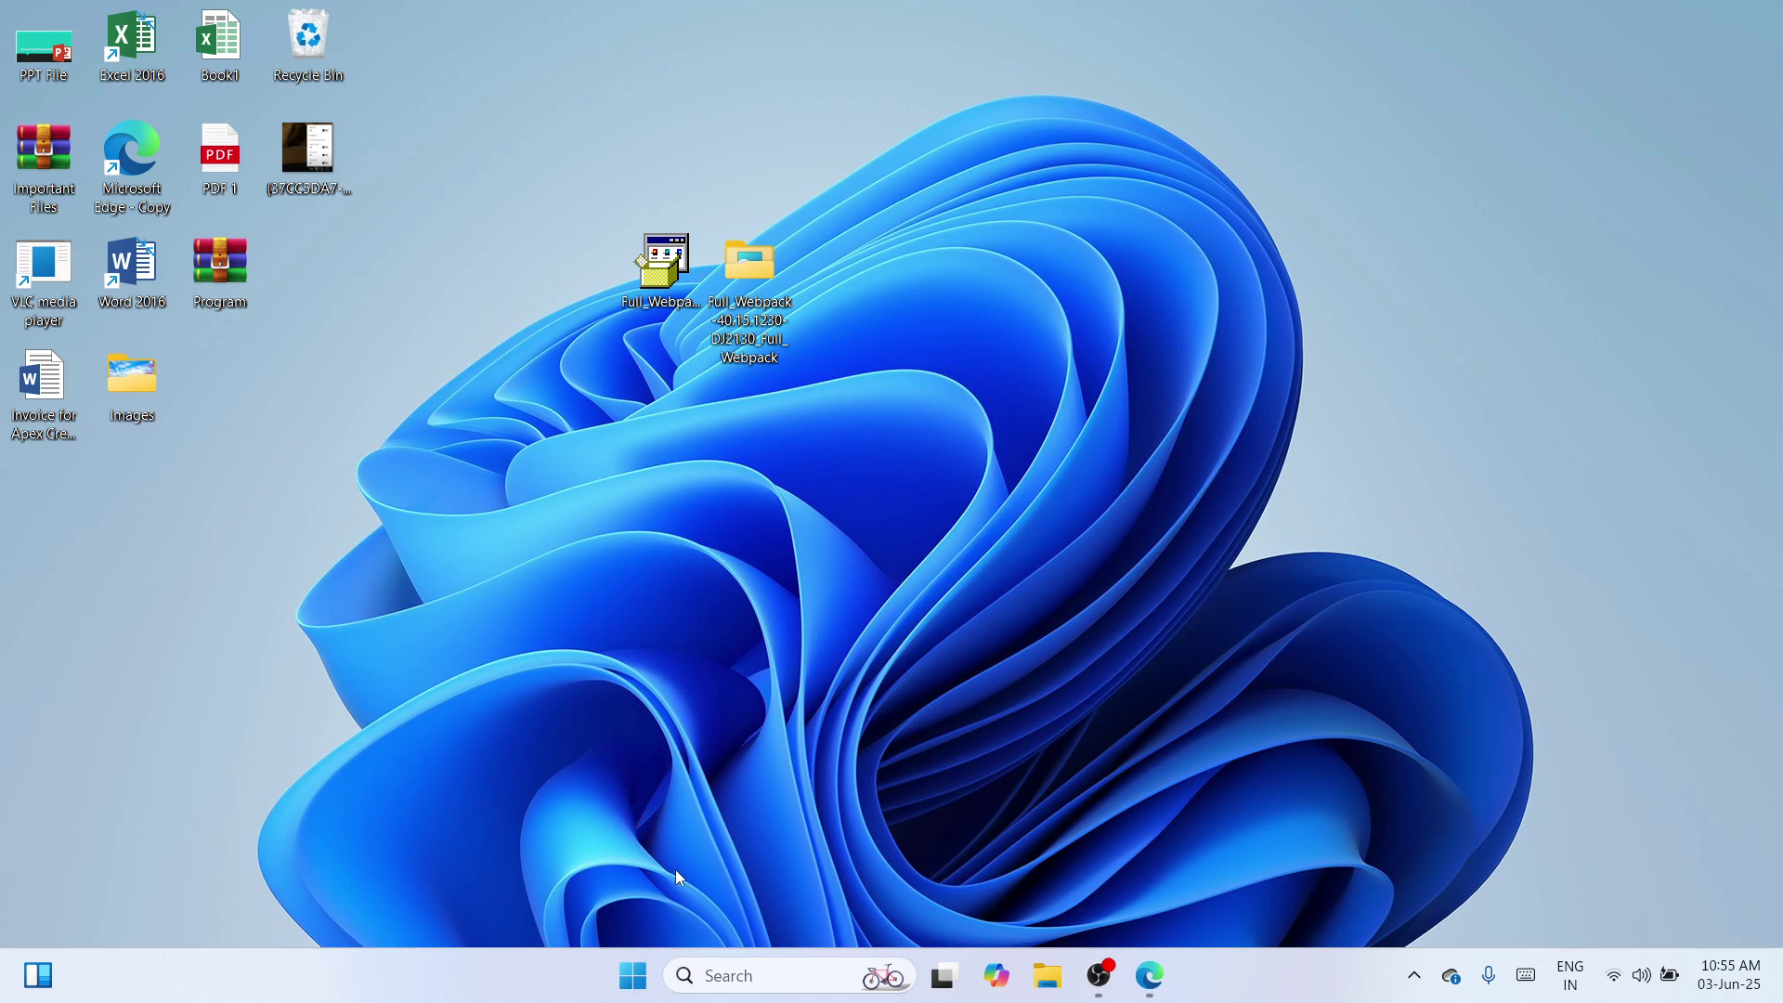
left_click(635, 974)
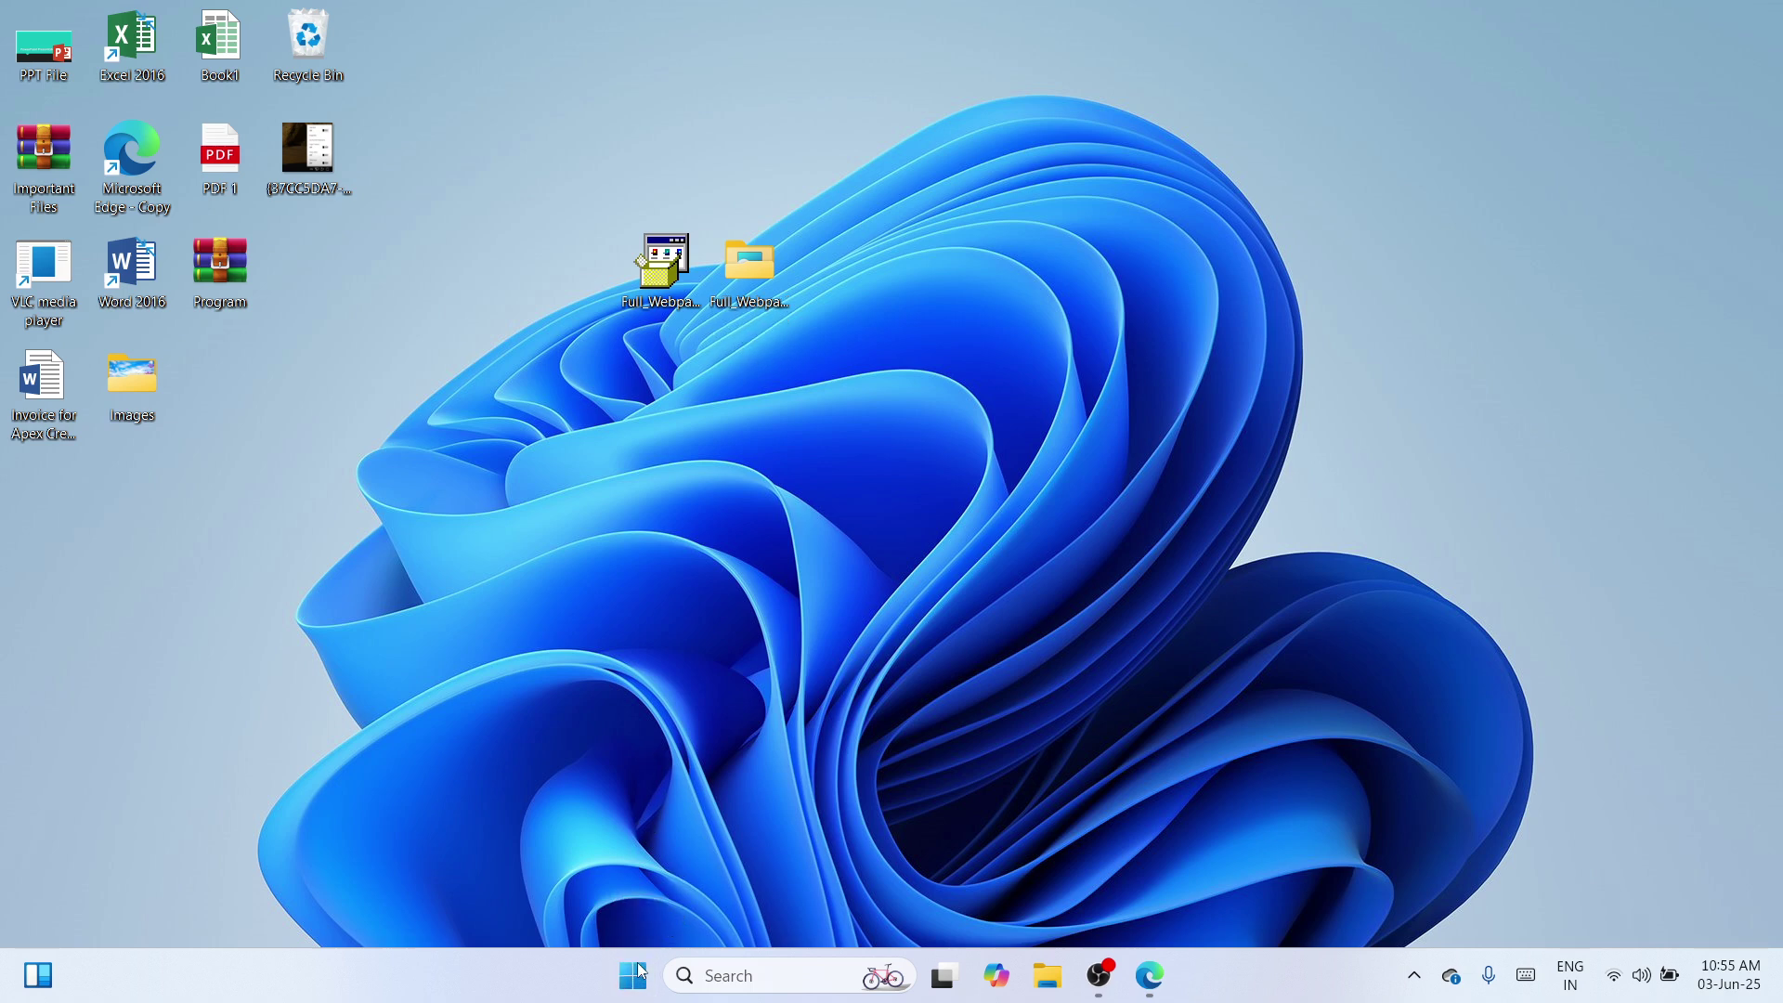
Step: Open Settings from the Start button's quick menu
right_click(639, 970)
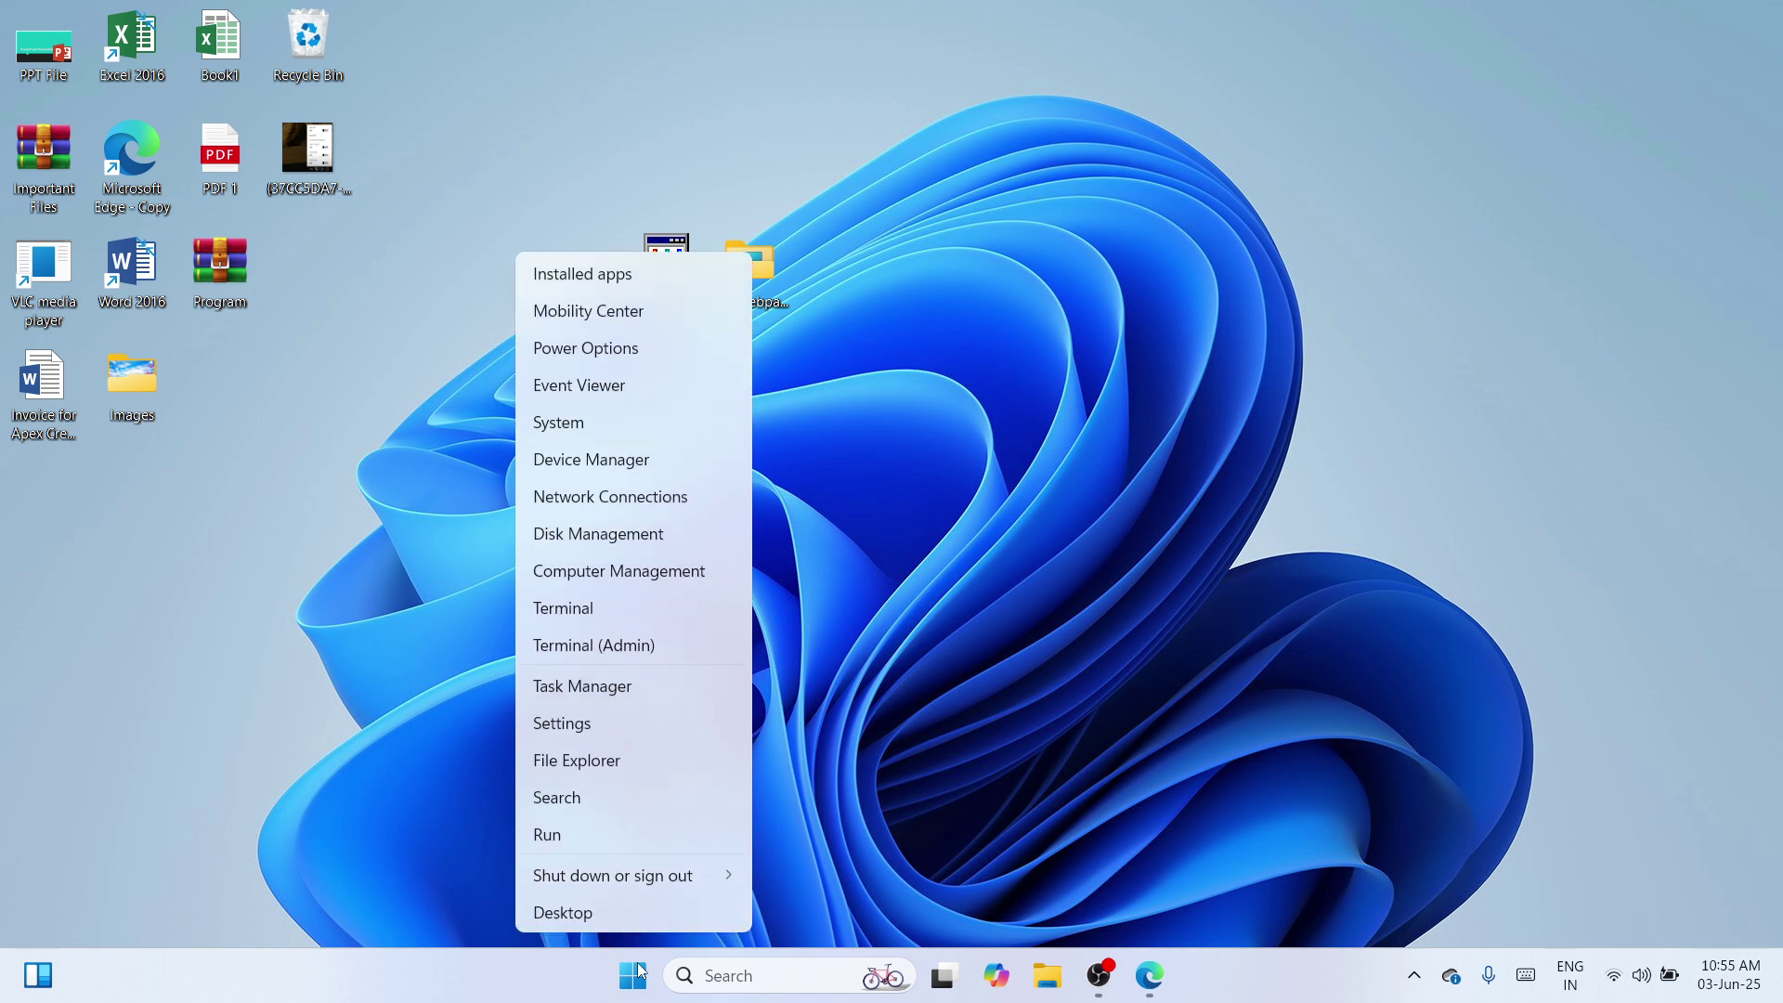
left_click(619, 724)
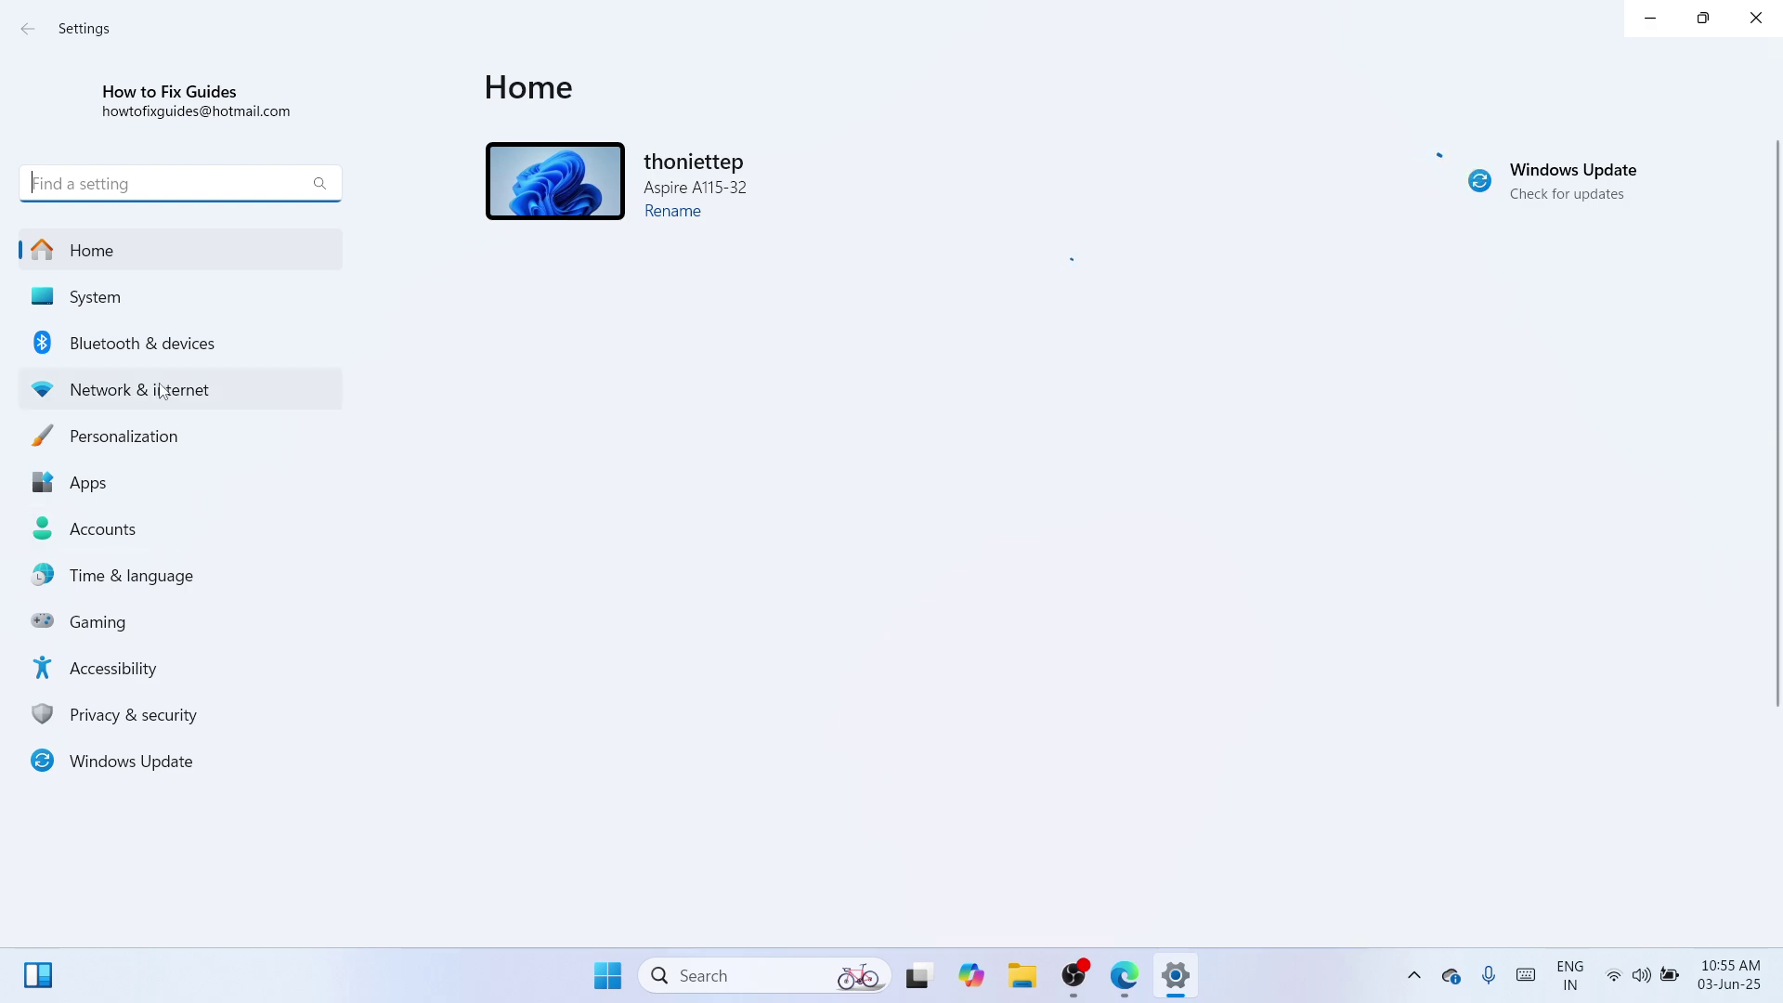
Step: Go to Bluetooth & devices, then Printers & scanners
left_click(186, 348)
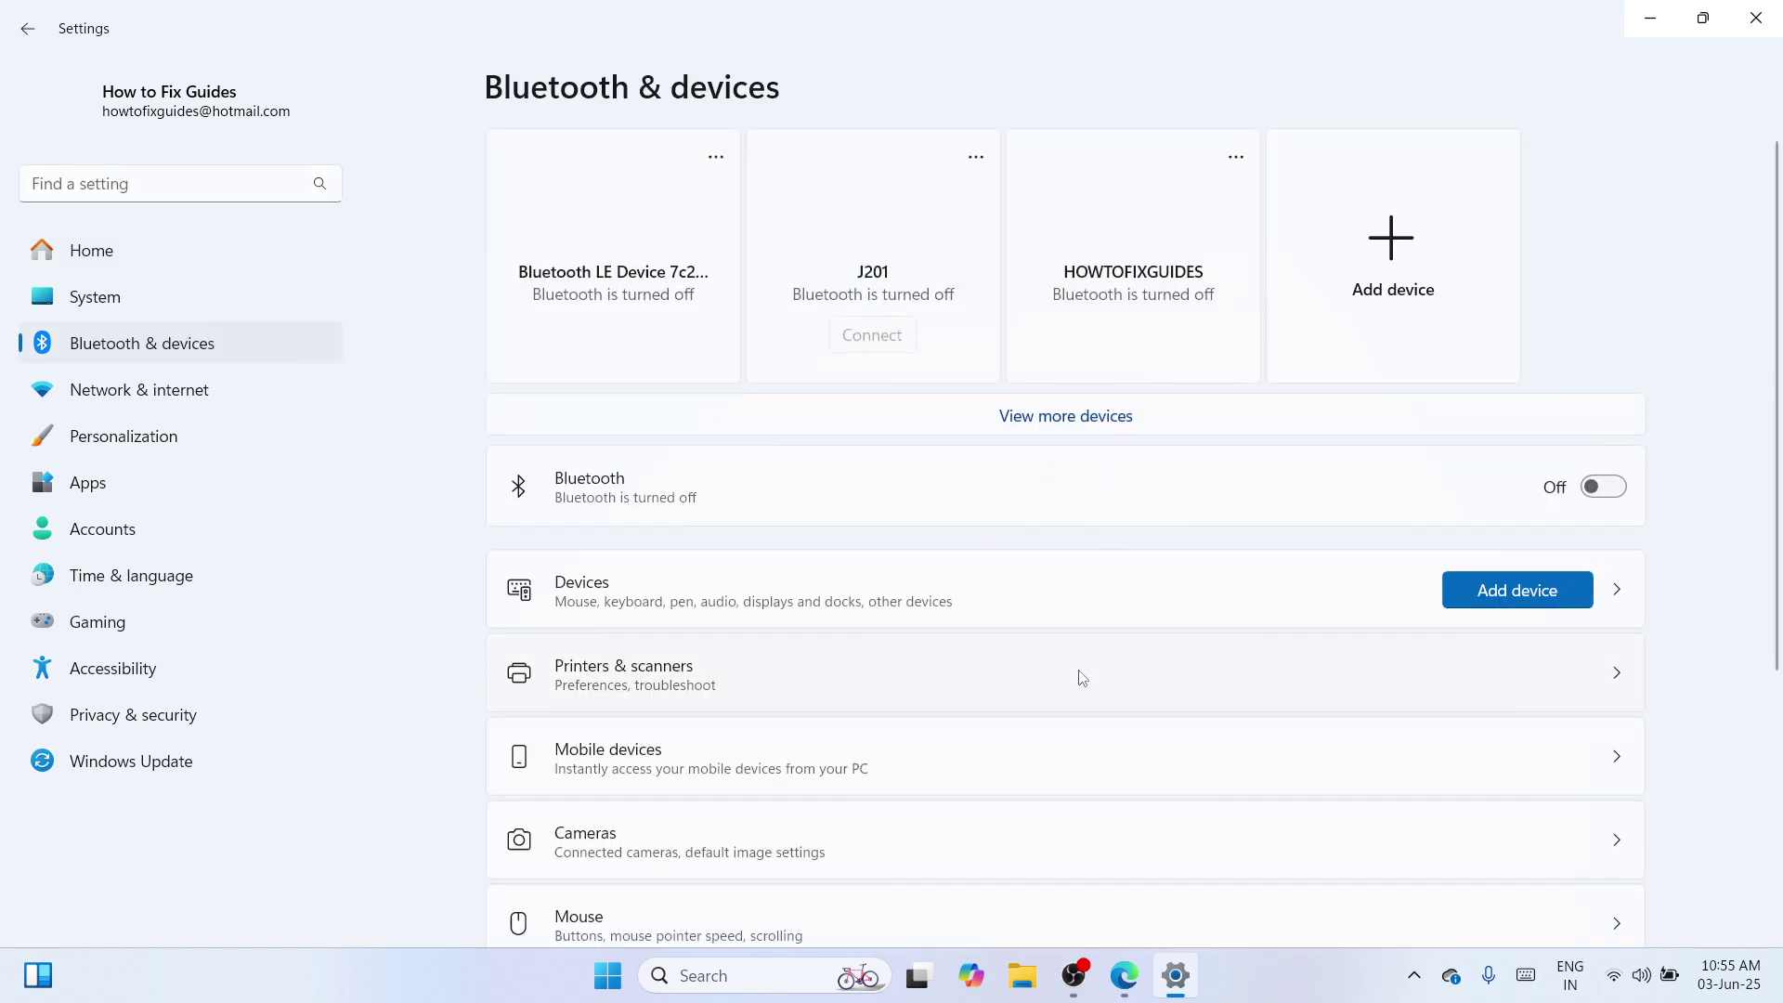
left_click(1081, 676)
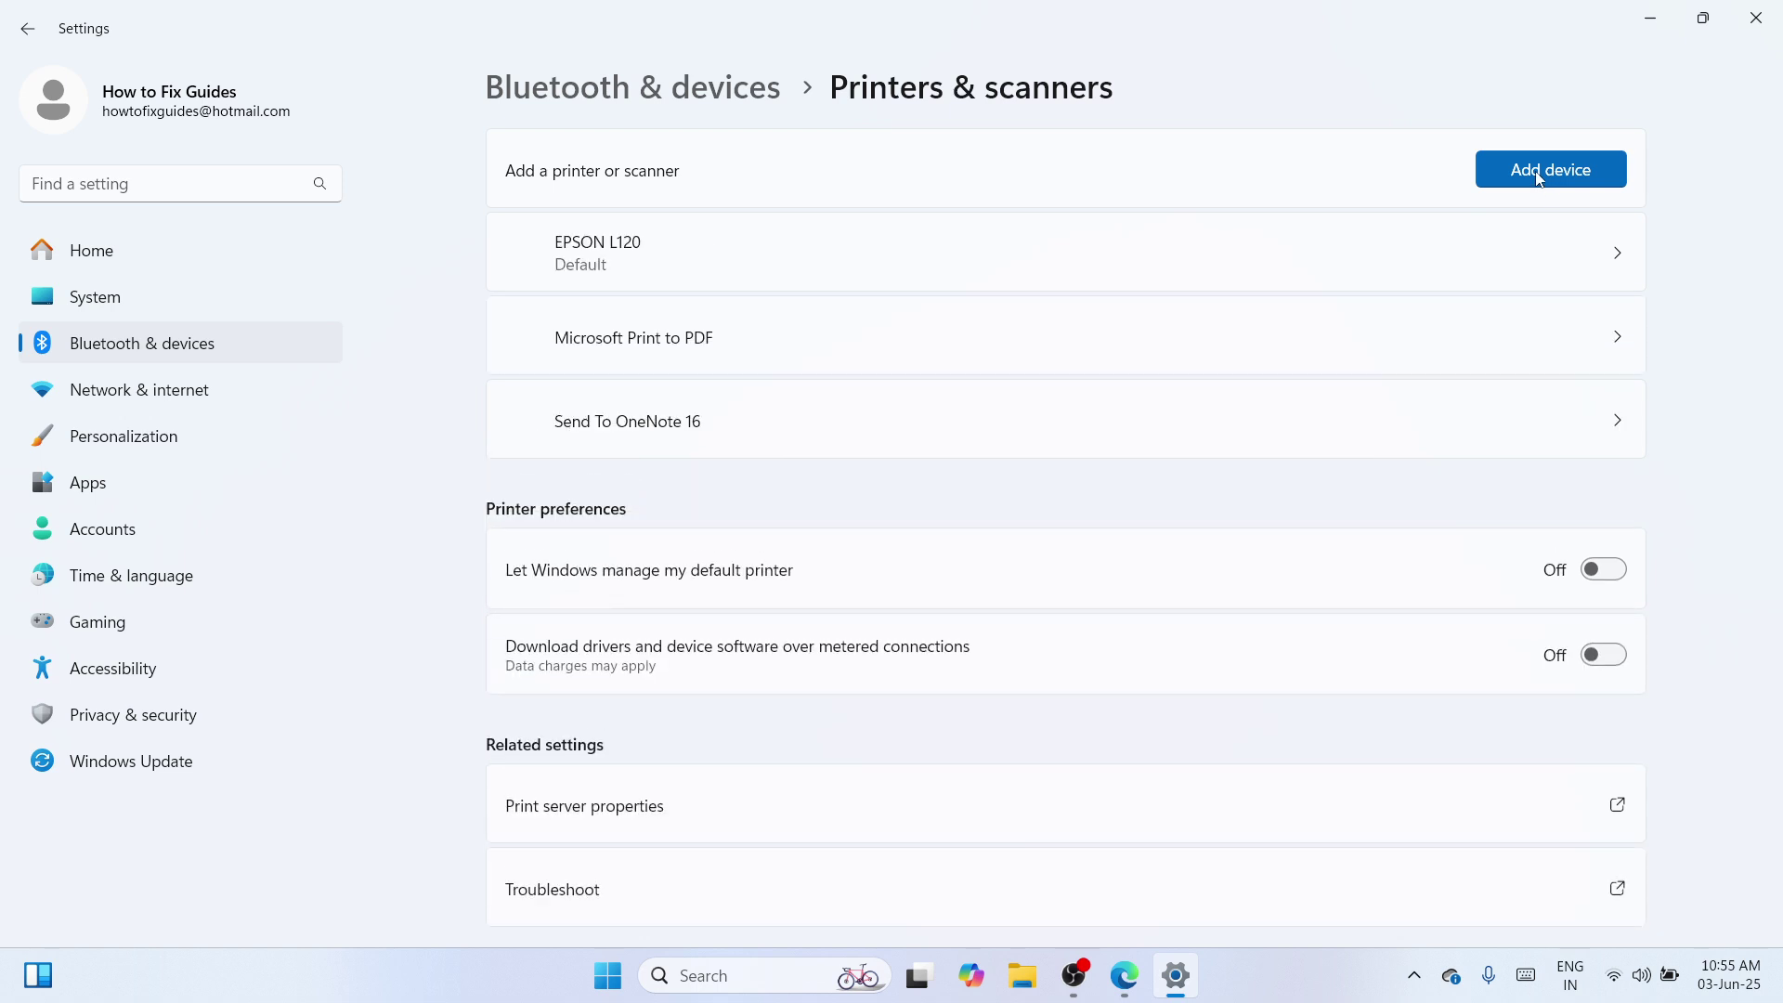
Step: Choose Add device, then add the unlisted printer manually
left_click(1538, 176)
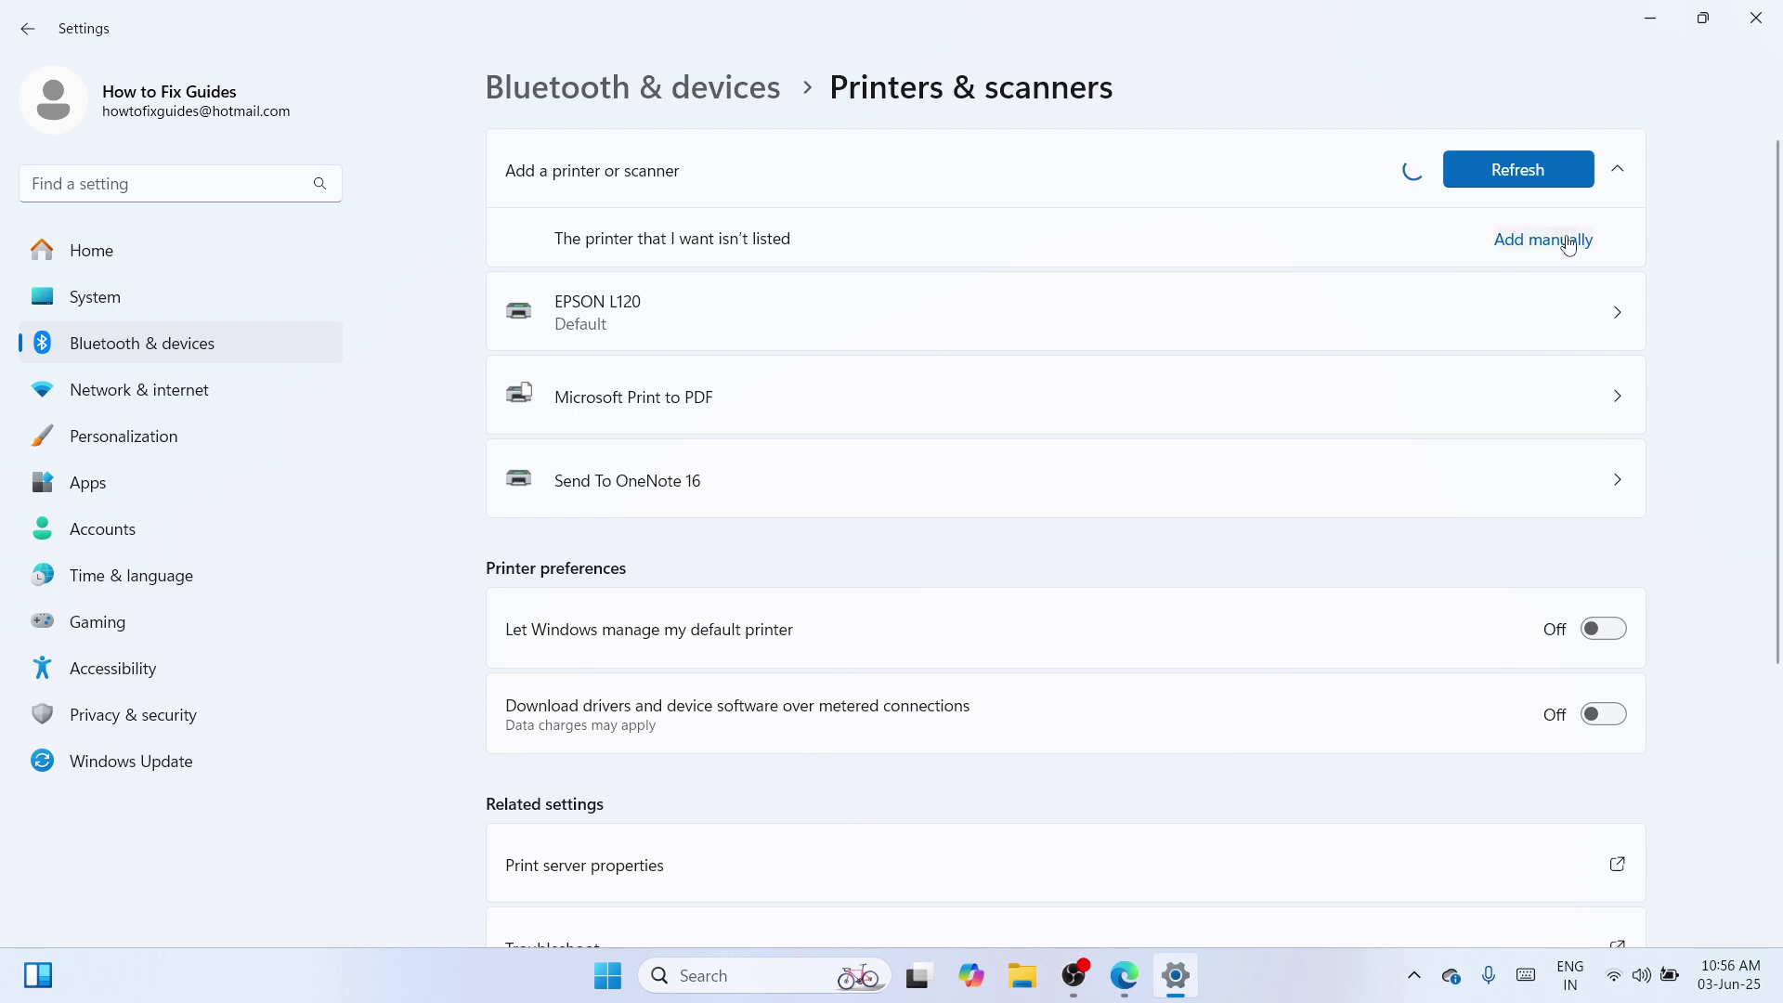
left_click(1568, 244)
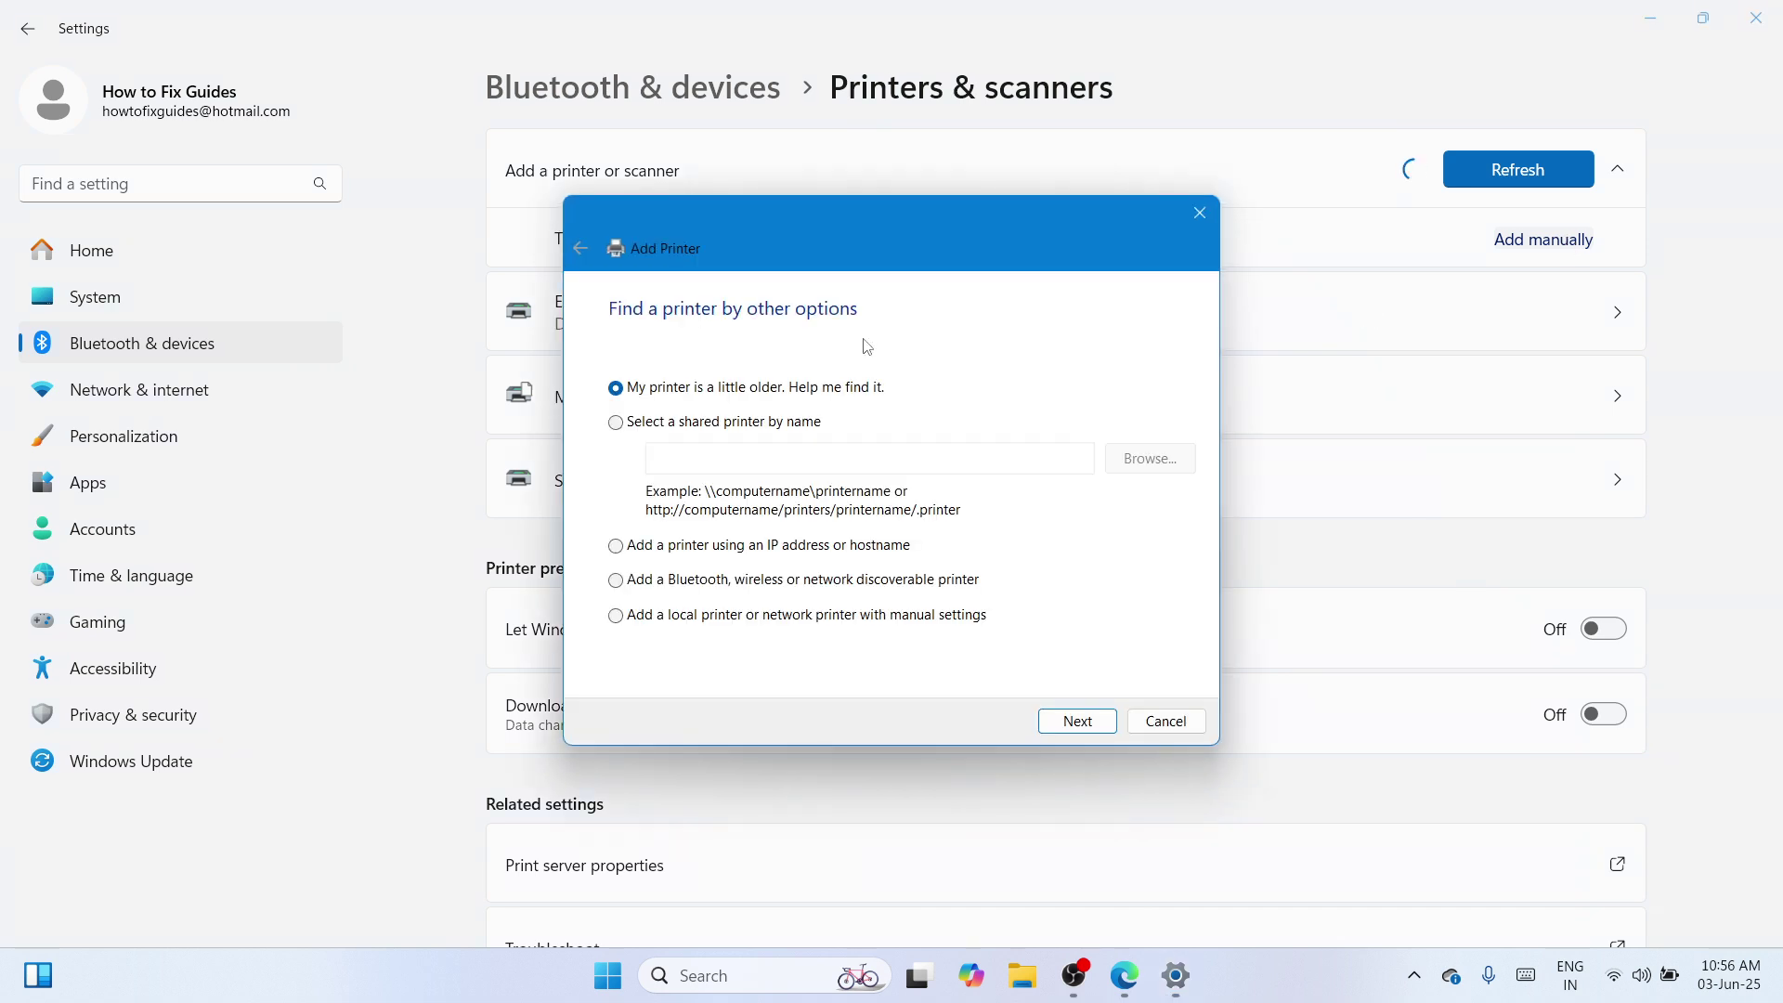
Step: Add a local printer with manual settings on existing port USB001 and continue to driver installation
left_click(741, 619)
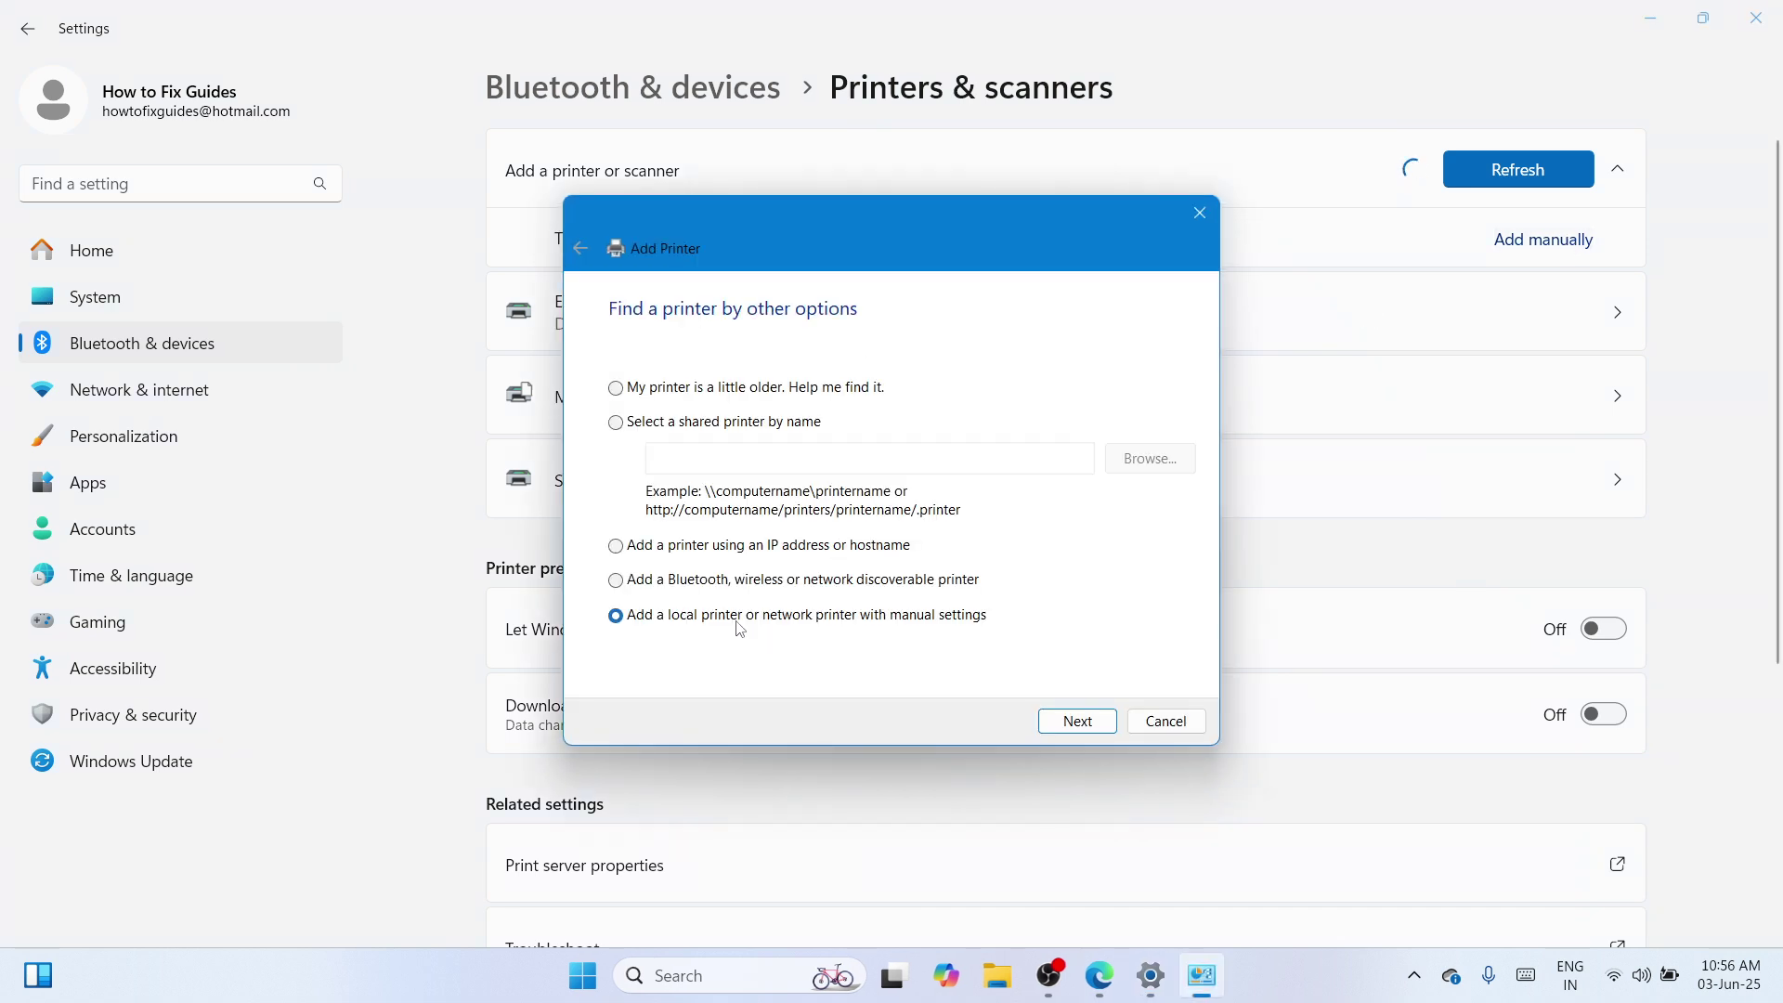
left_click(1075, 723)
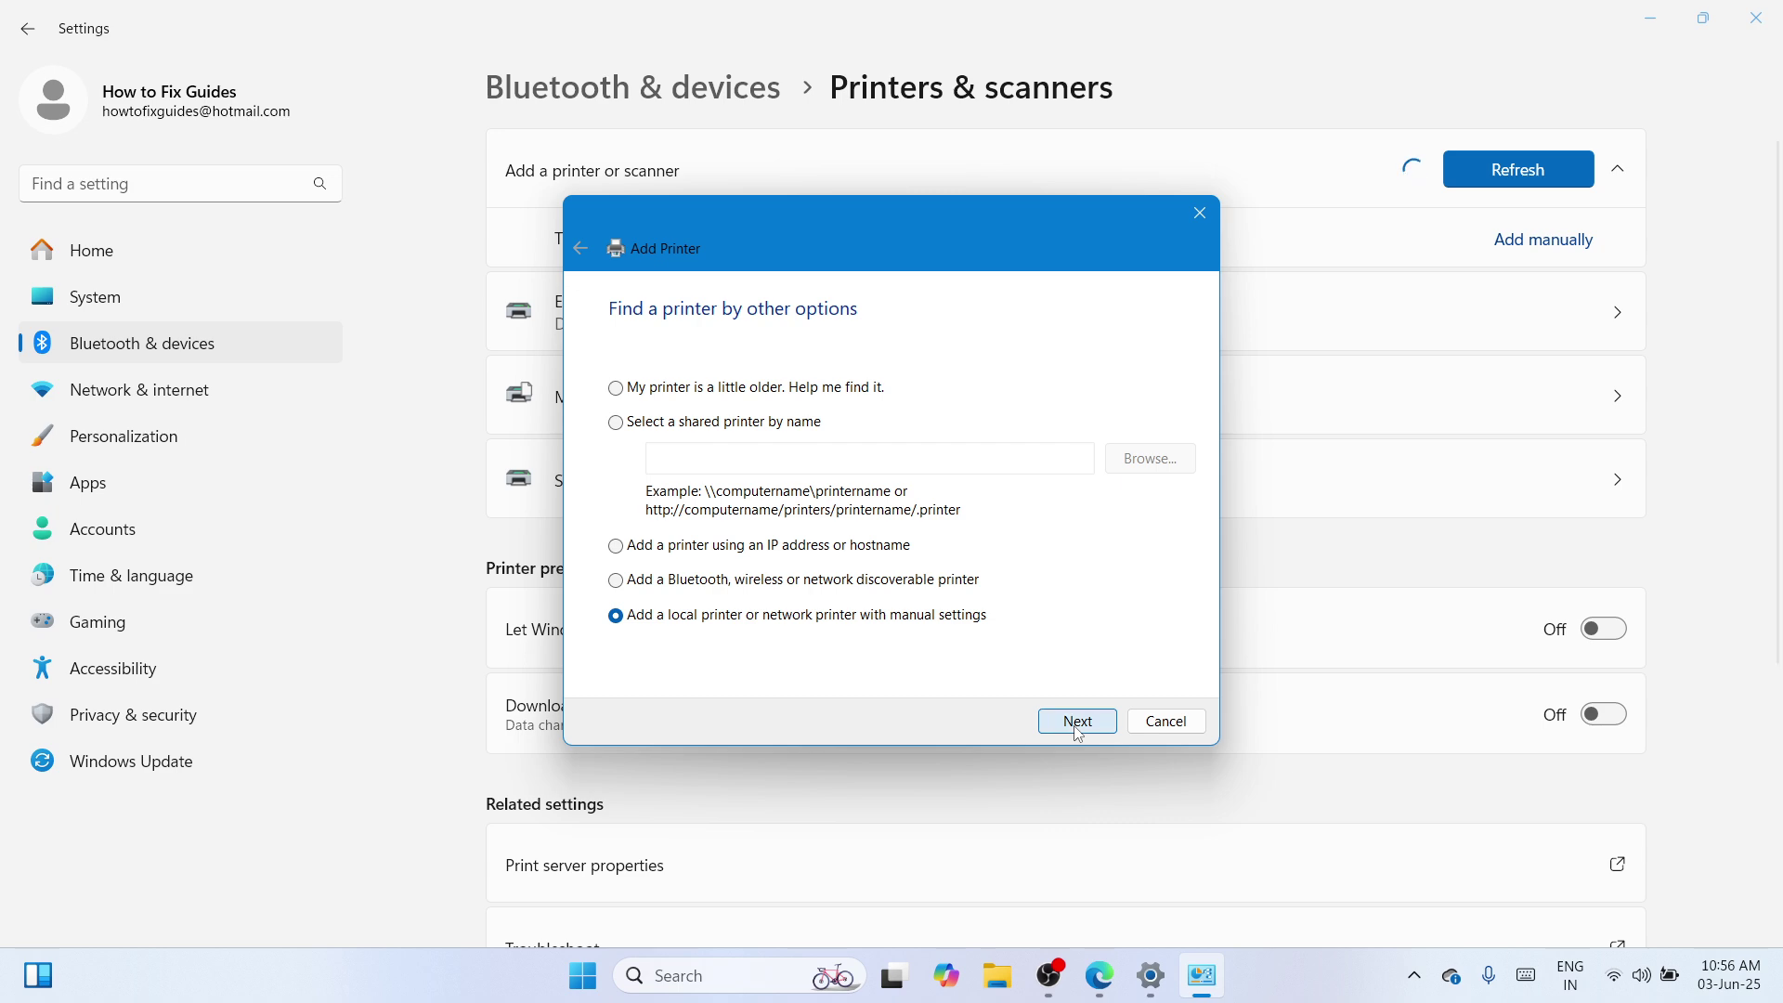
left_click(1186, 406)
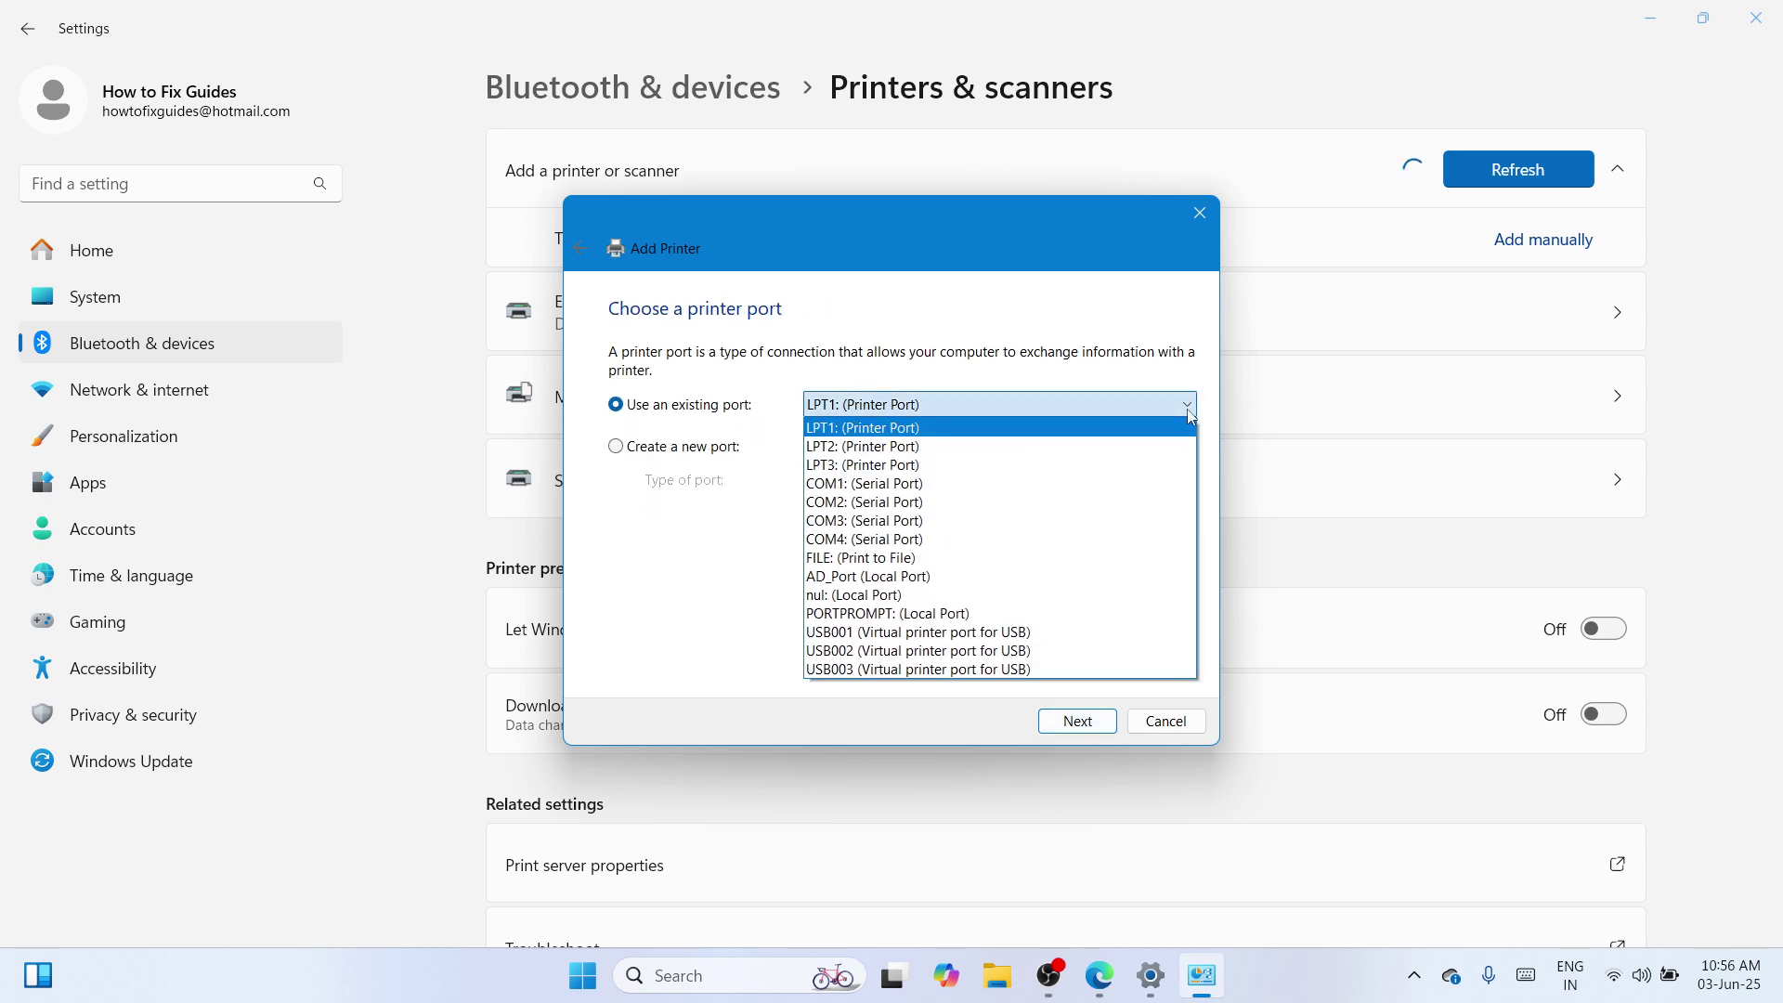
left_click(1099, 640)
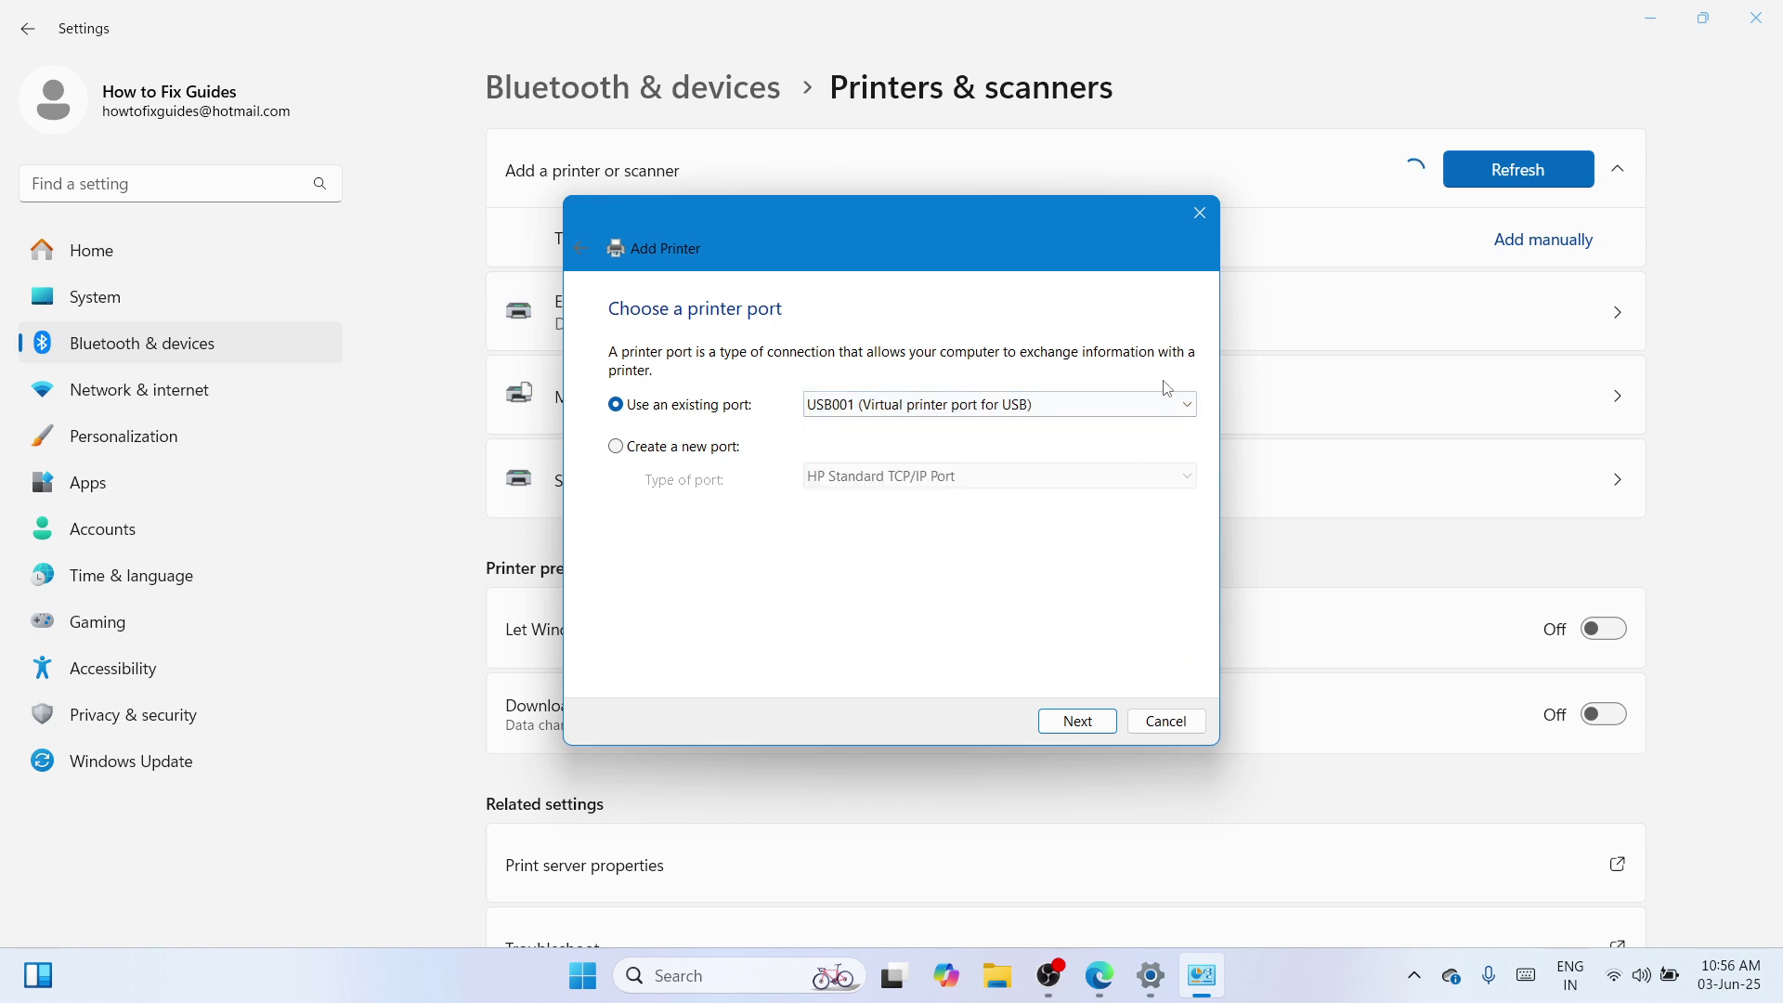
left_click(1172, 404)
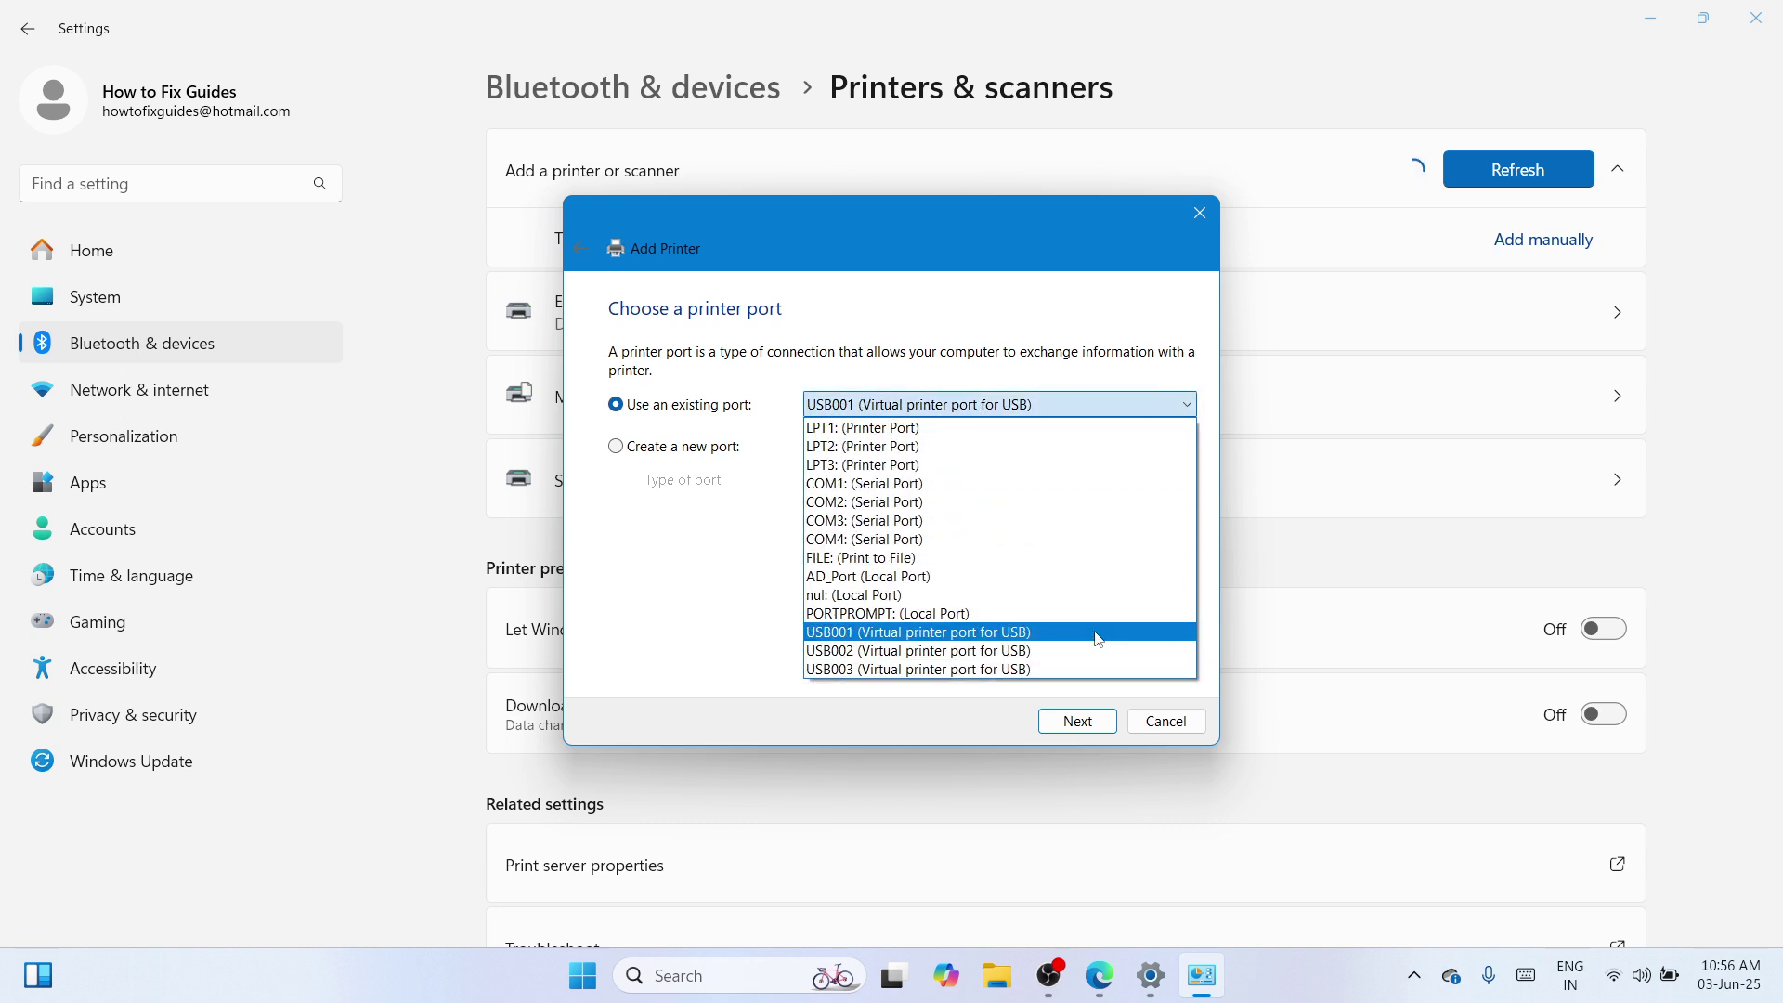
left_click(1095, 632)
left_click(1101, 733)
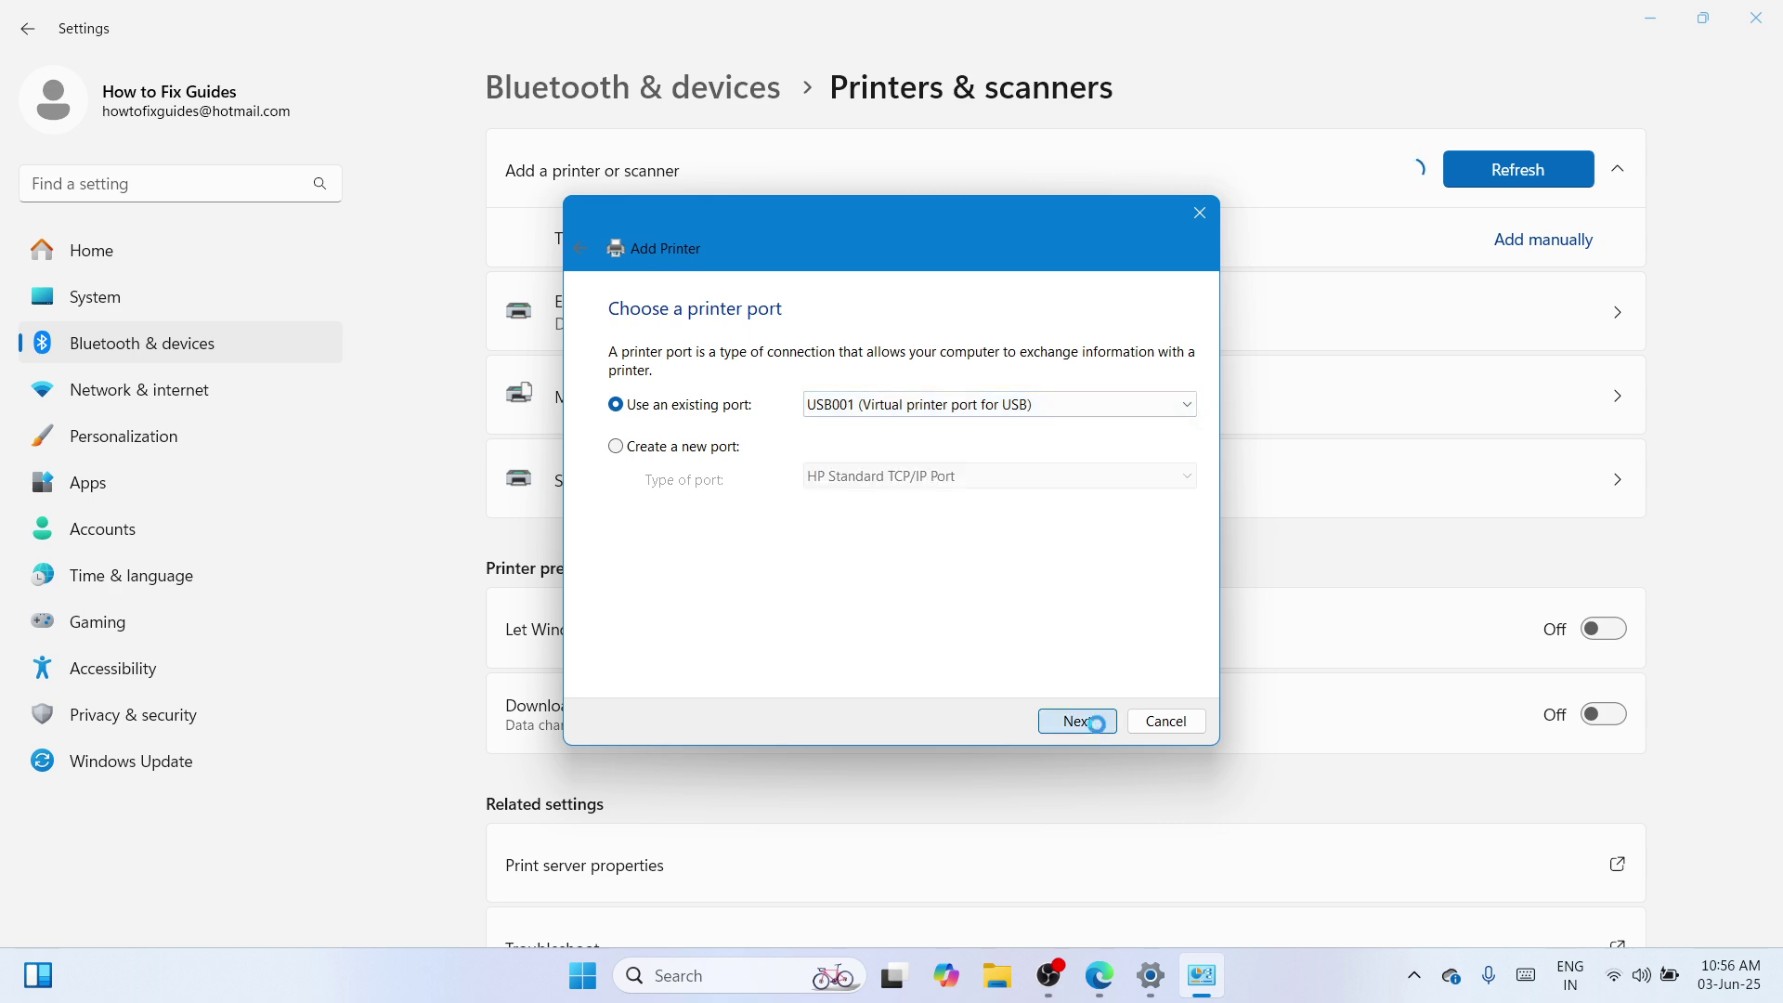
Step: Load the printer driver from Autorun.inf in the Desktop's Full_Webpack folder
left_click(1132, 635)
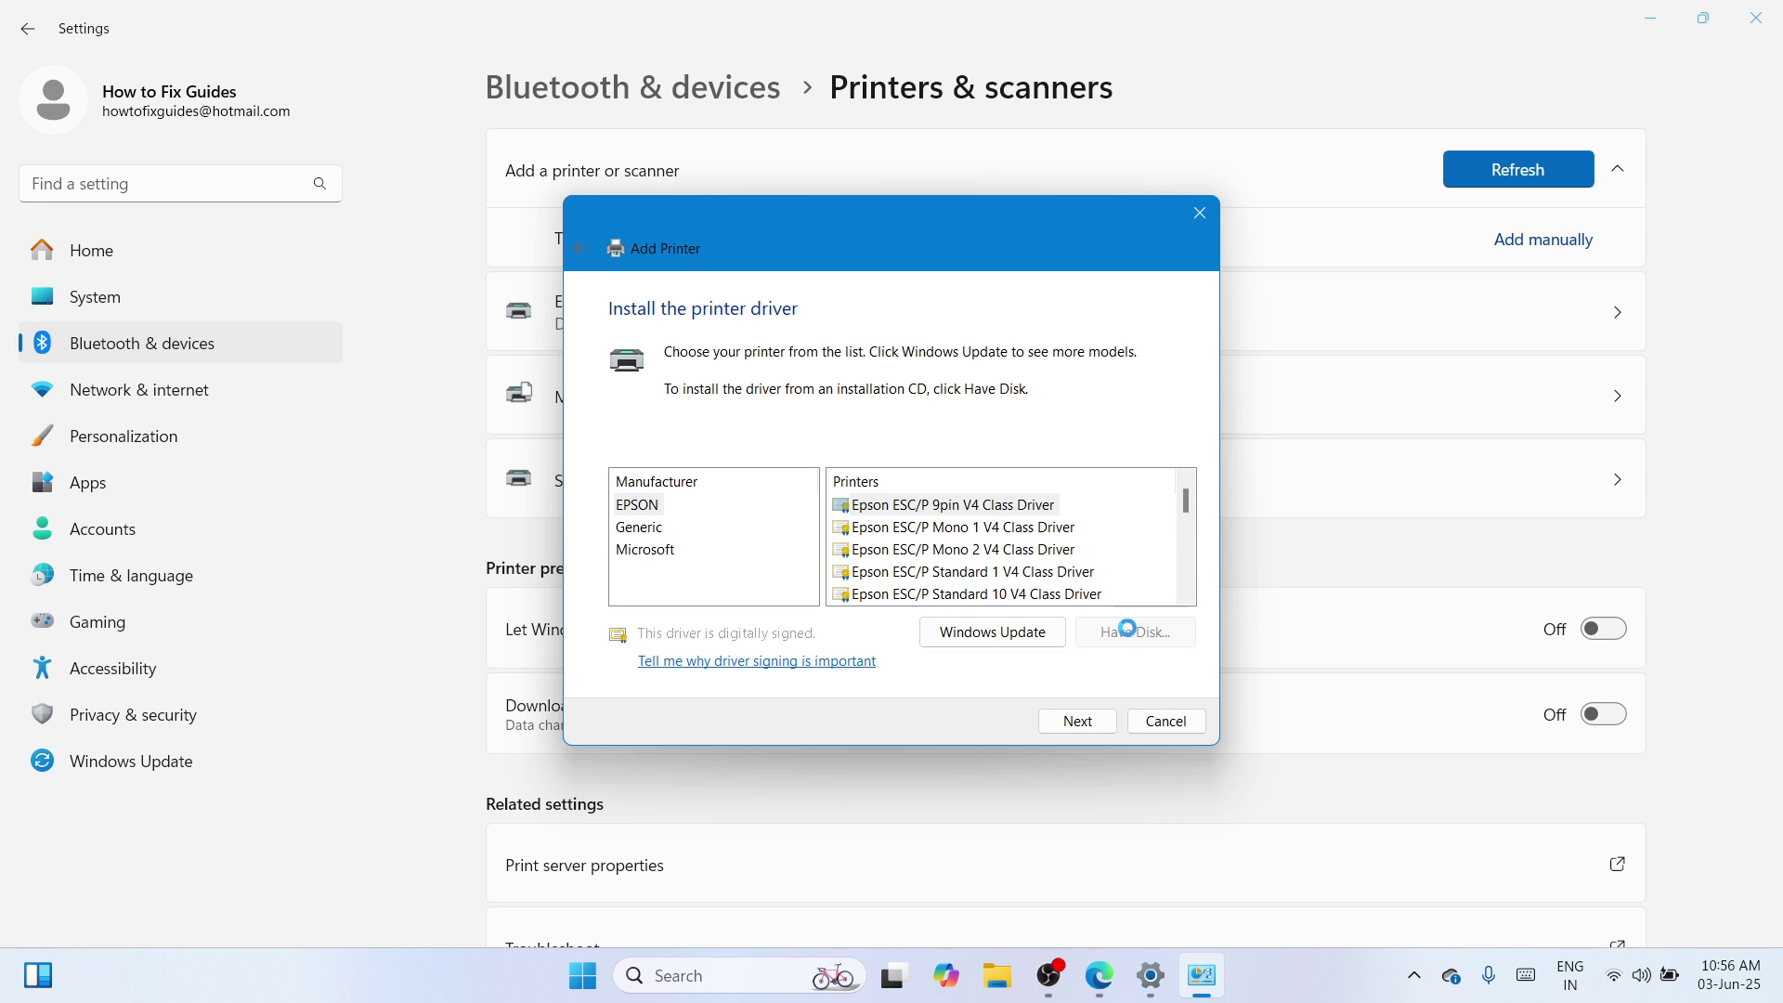
left_click(1096, 596)
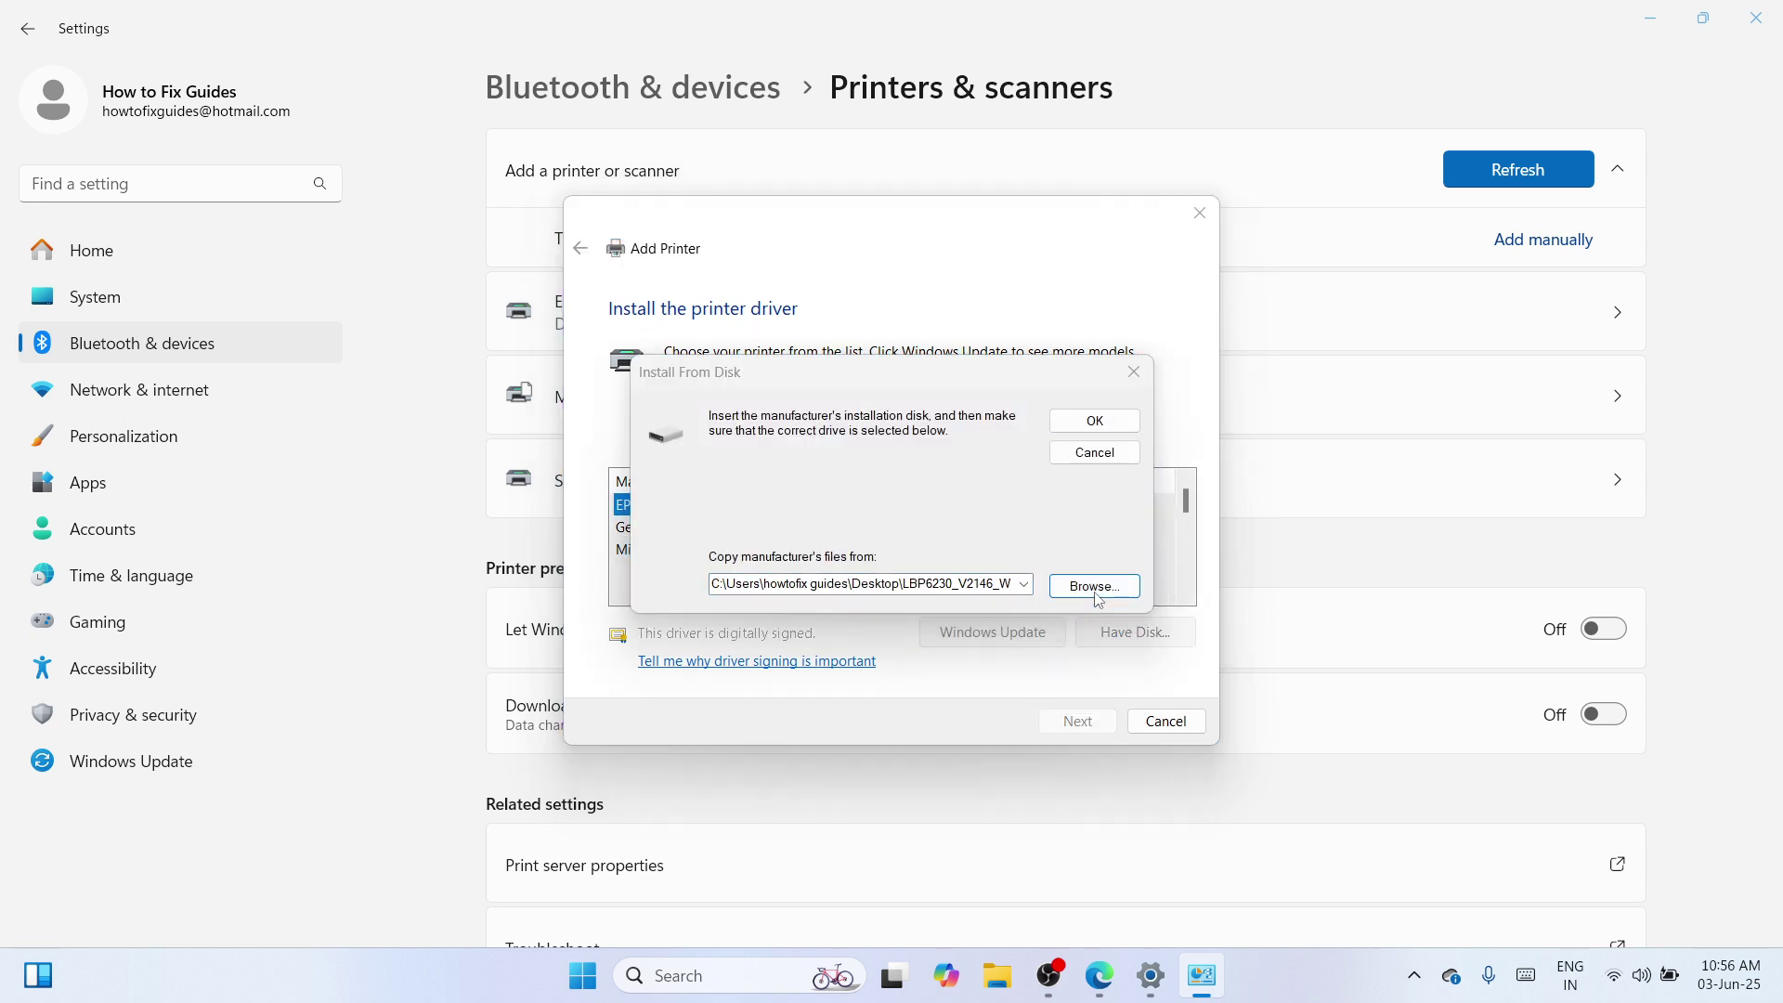
left_click(657, 451)
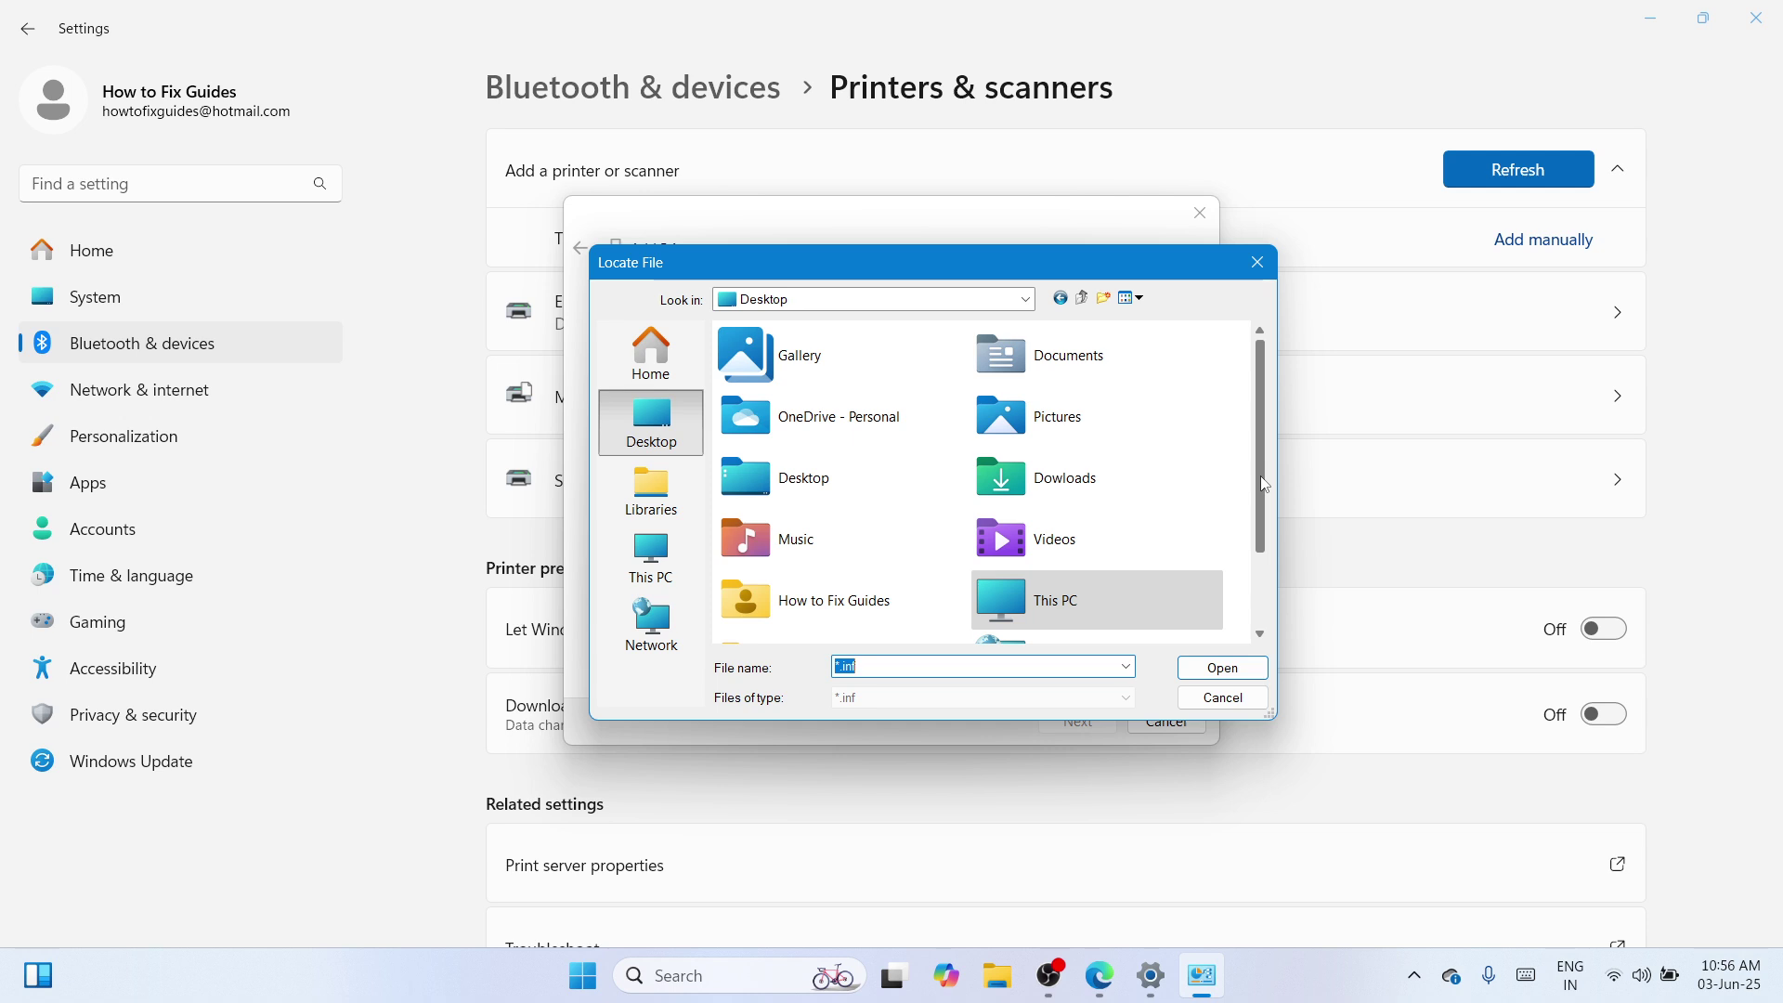
left_click_drag(1263, 483, 1261, 628)
double_click(823, 634)
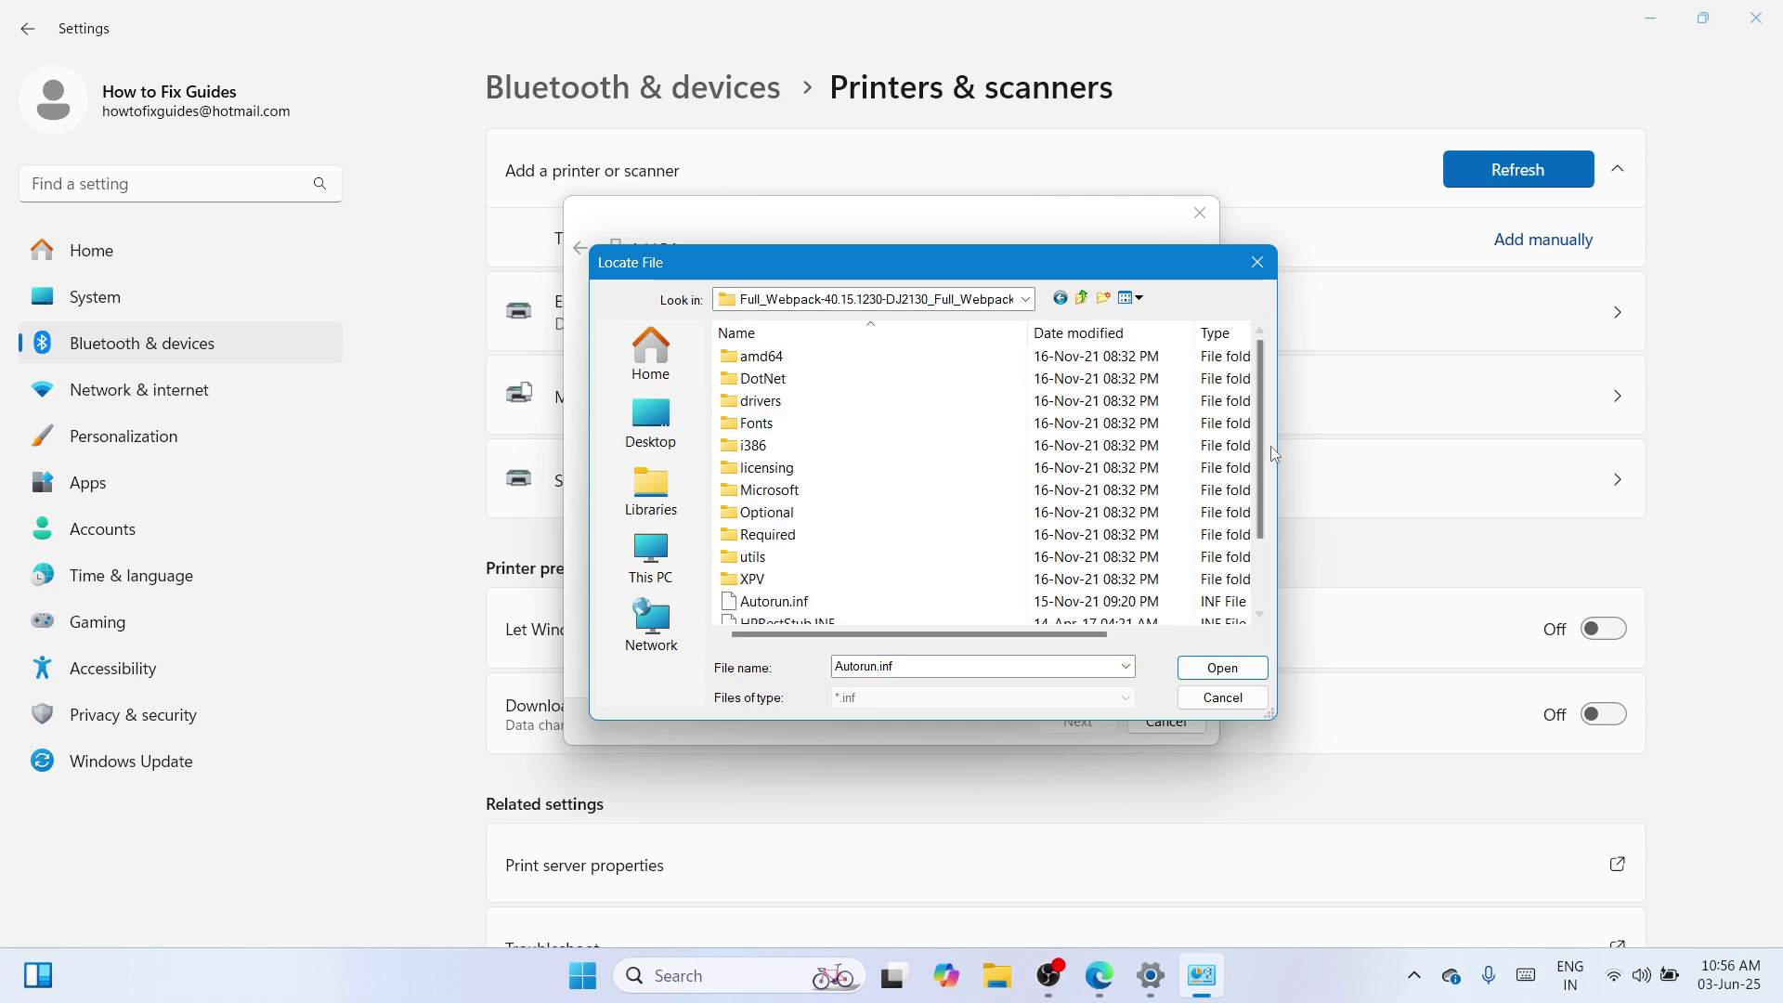
scroll(1268, 461, "down", 2)
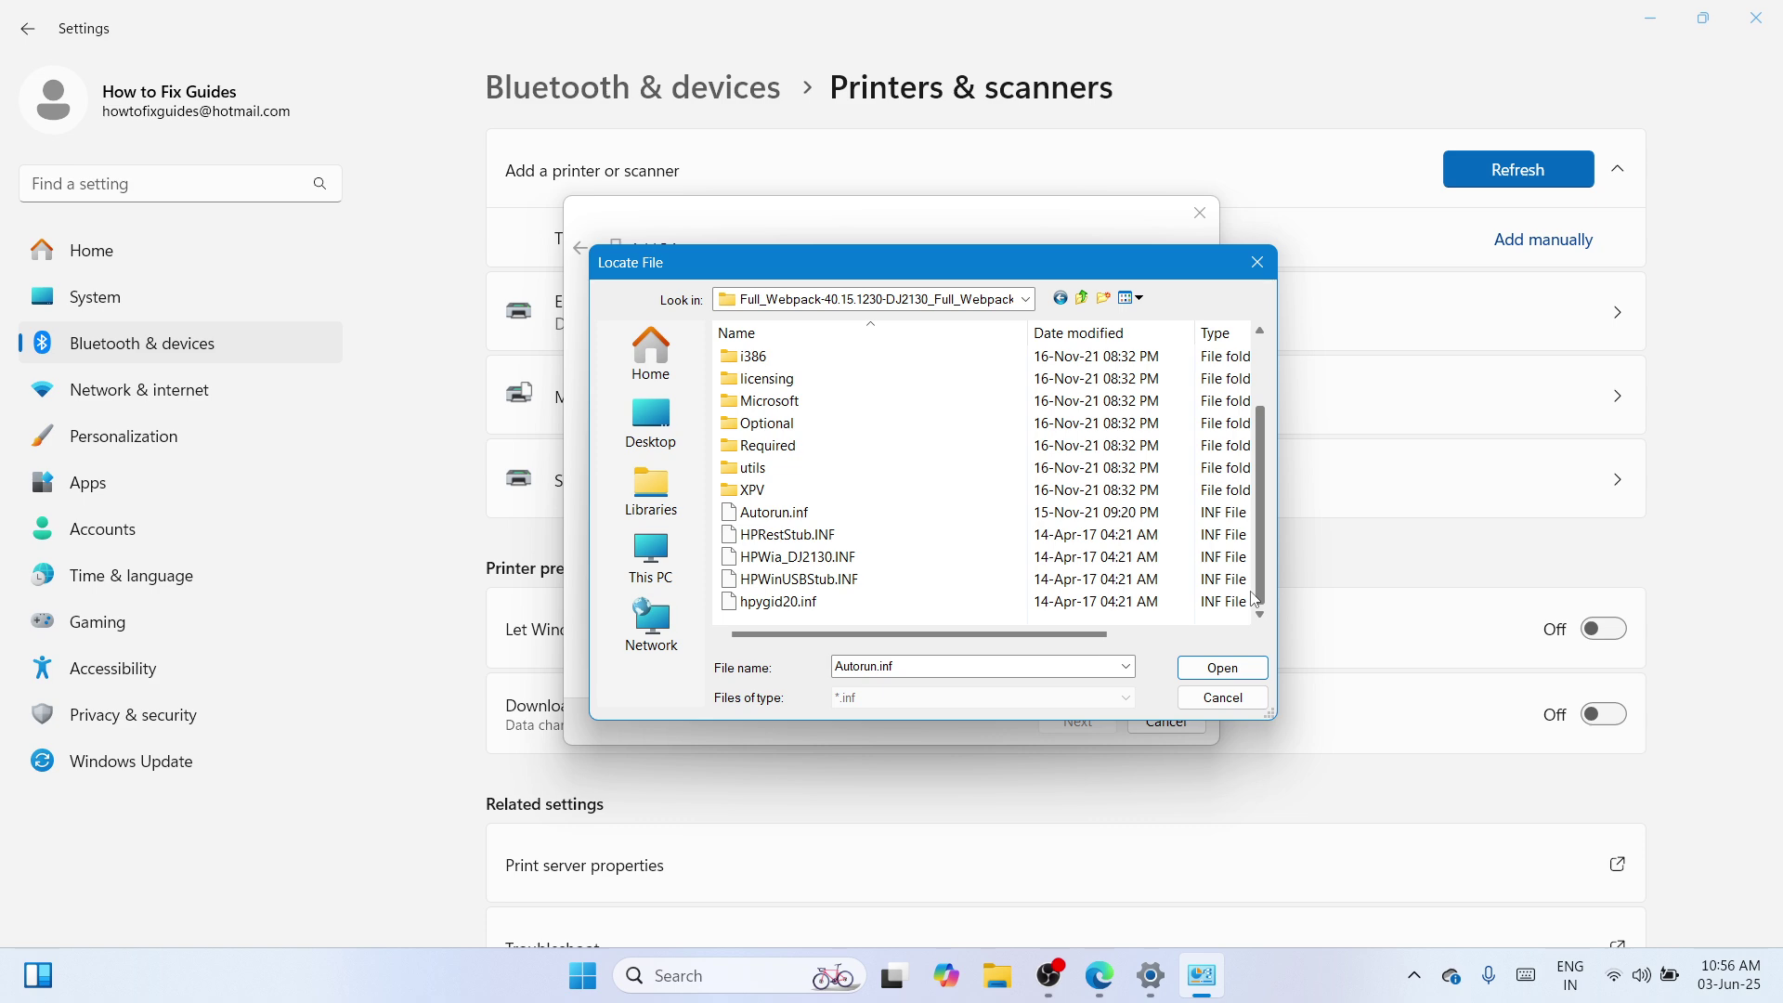
left_click(914, 523)
left_click(1233, 669)
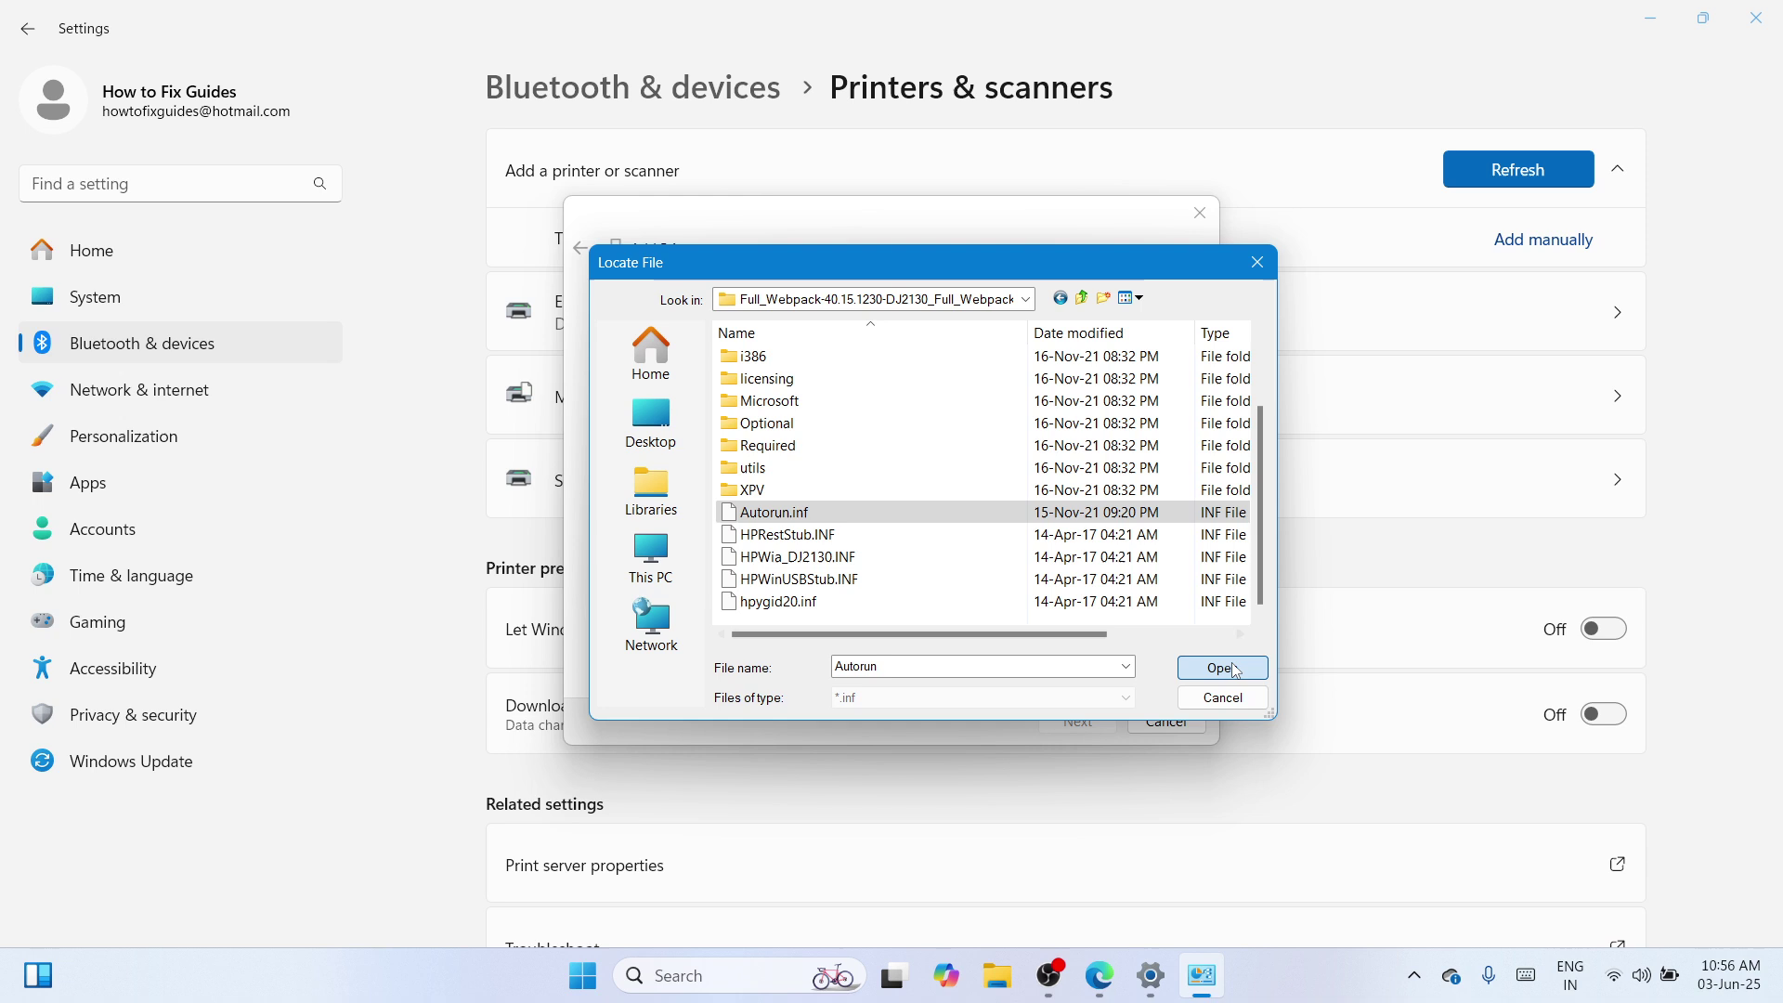
left_click(1095, 420)
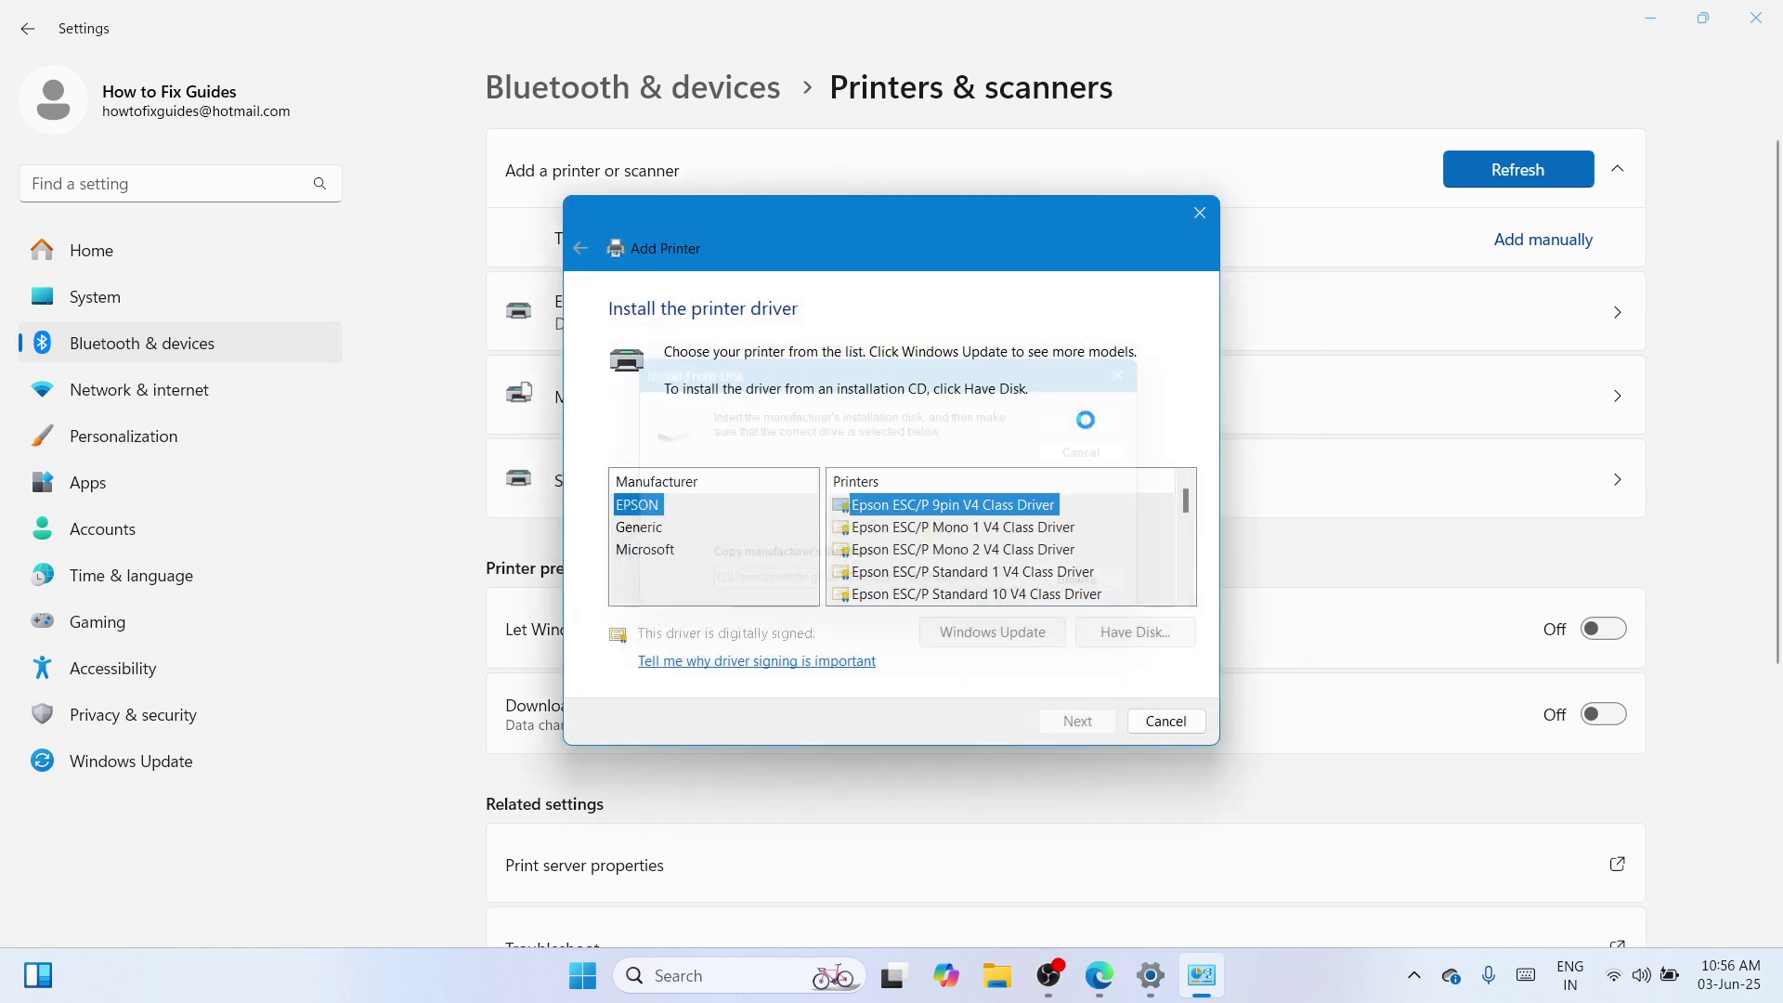
Step: Choose the HP DJ 2130 series driver, rename the printer 'HP DJ 2135' and install it
left_click(695, 513)
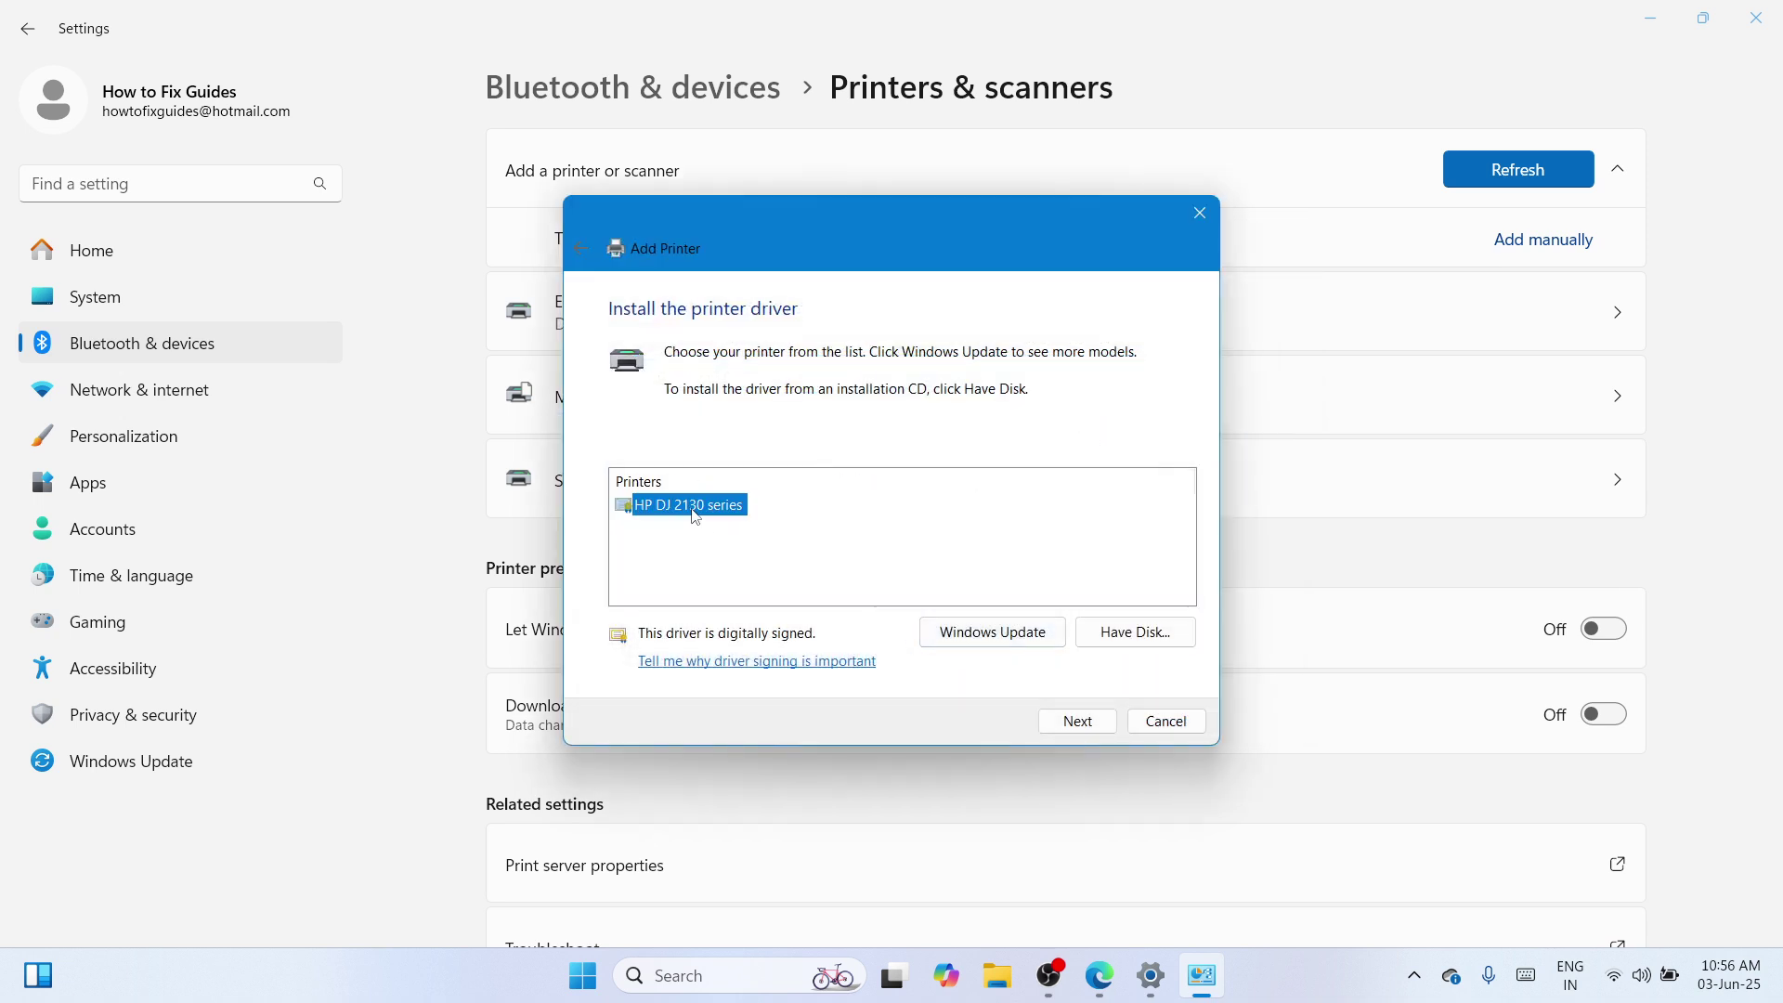
left_click(1078, 728)
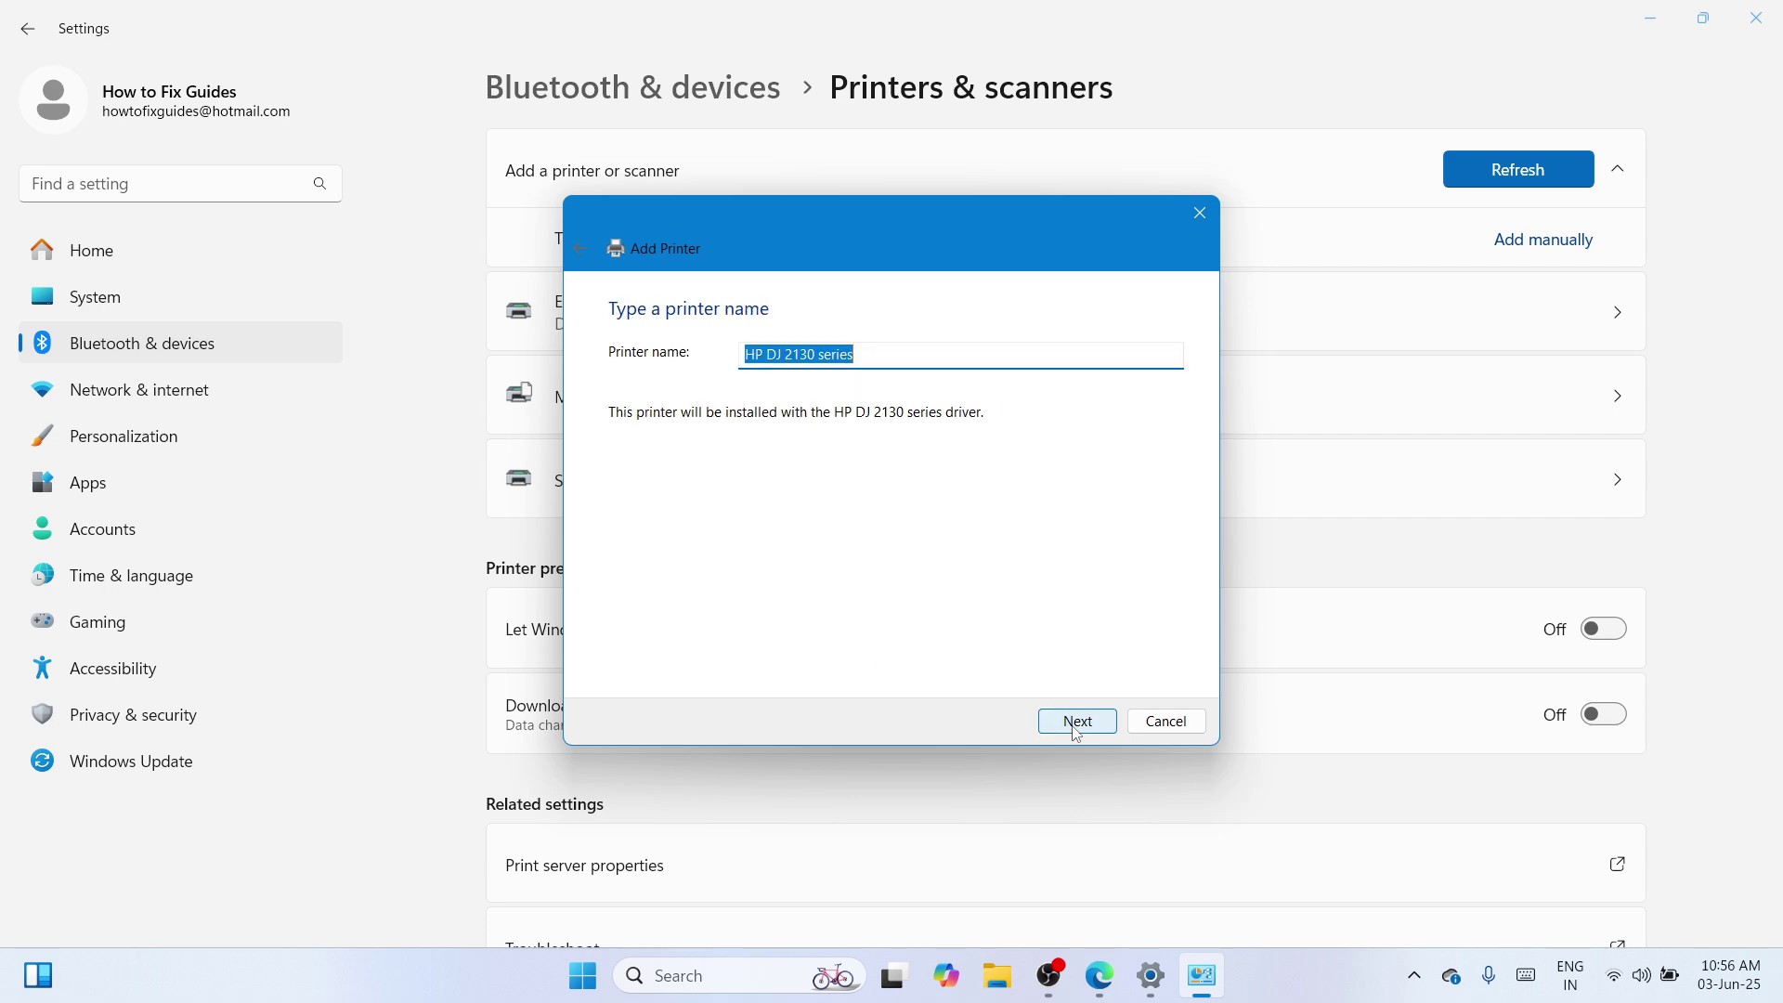
left_click(871, 354)
key("BackSpace")
key("BackSpace")
key("BackSpace")
key("BackSpace")
key("BackSpace")
key("BackSpace")
key("BackSpace")
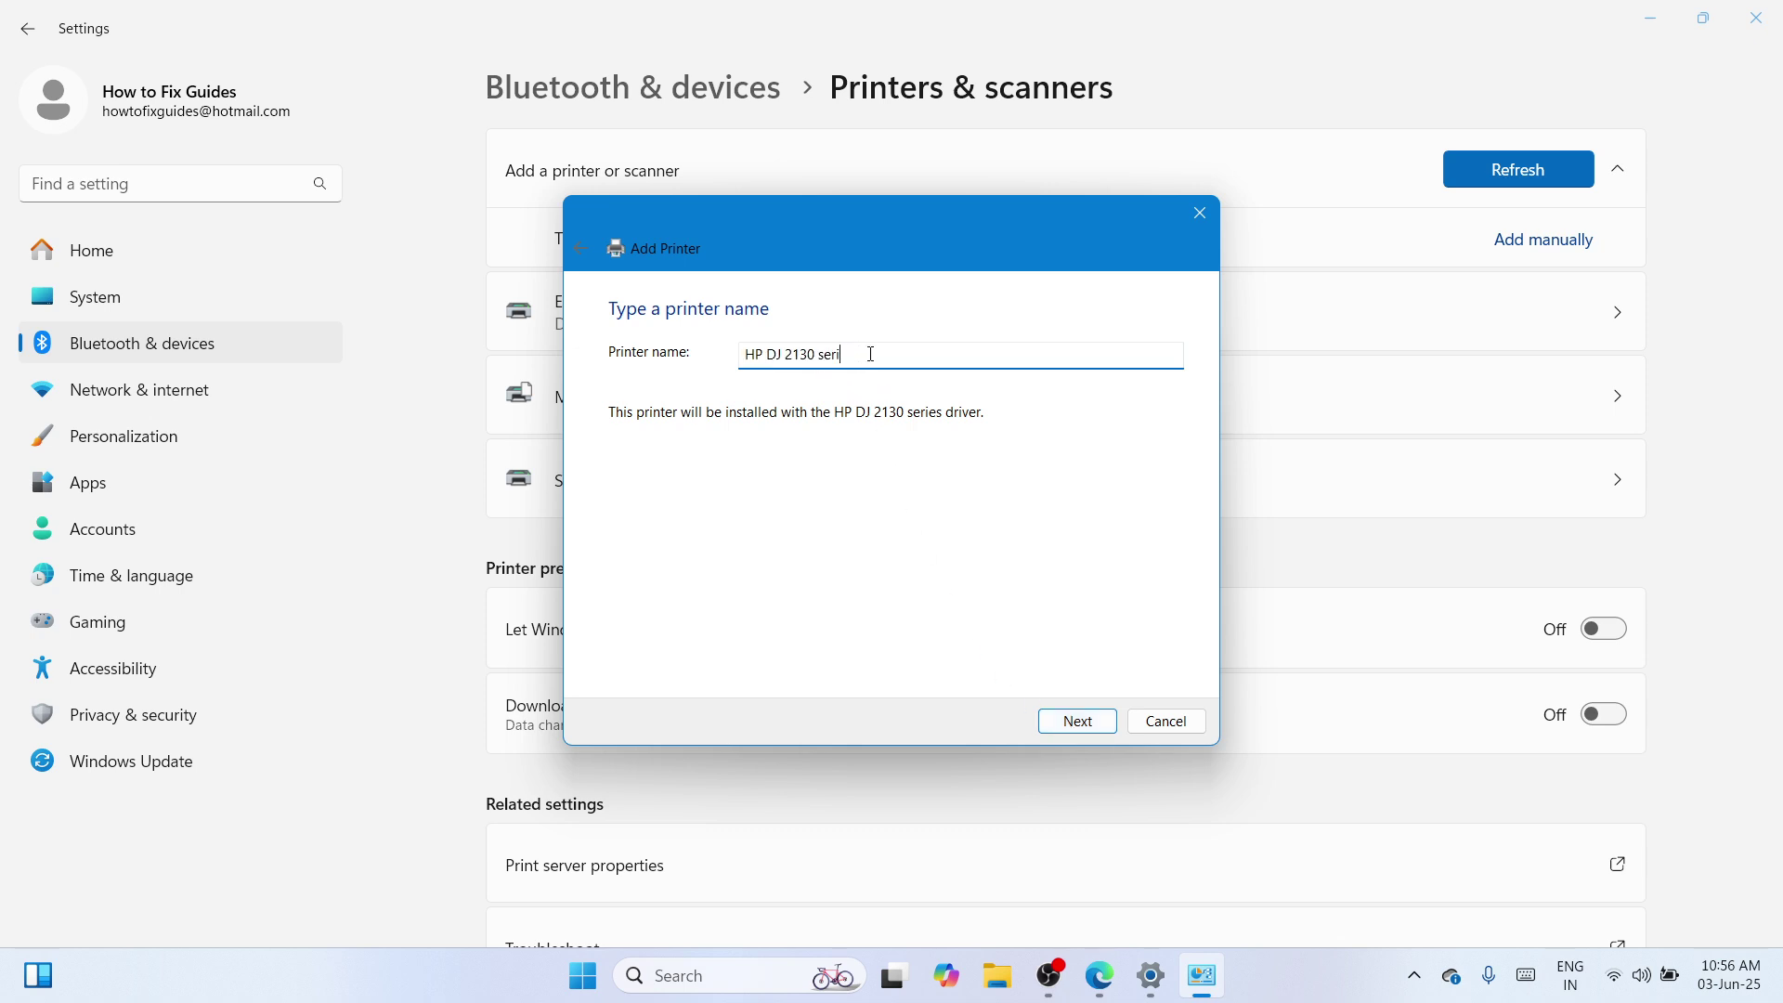
type("5")
left_click(1096, 723)
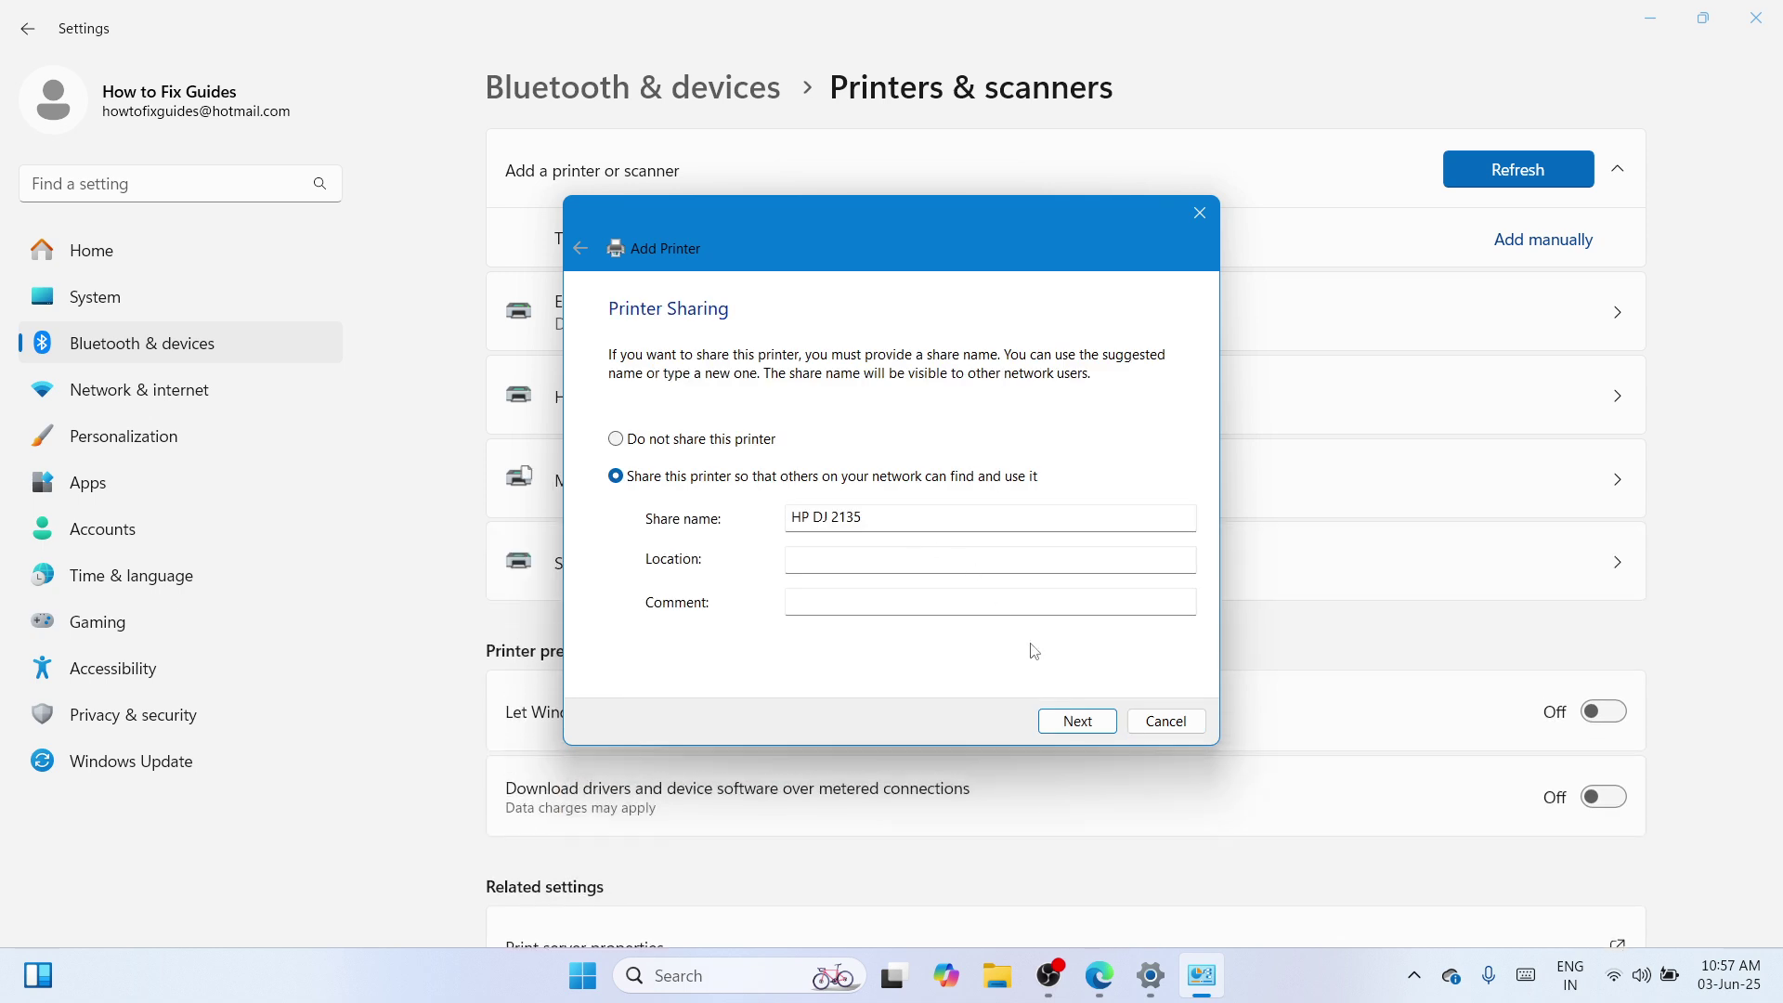
Step: Keep default sharing, finish the wizard, view the HP DJ 2135 page, and minimize Settings
left_click(1075, 726)
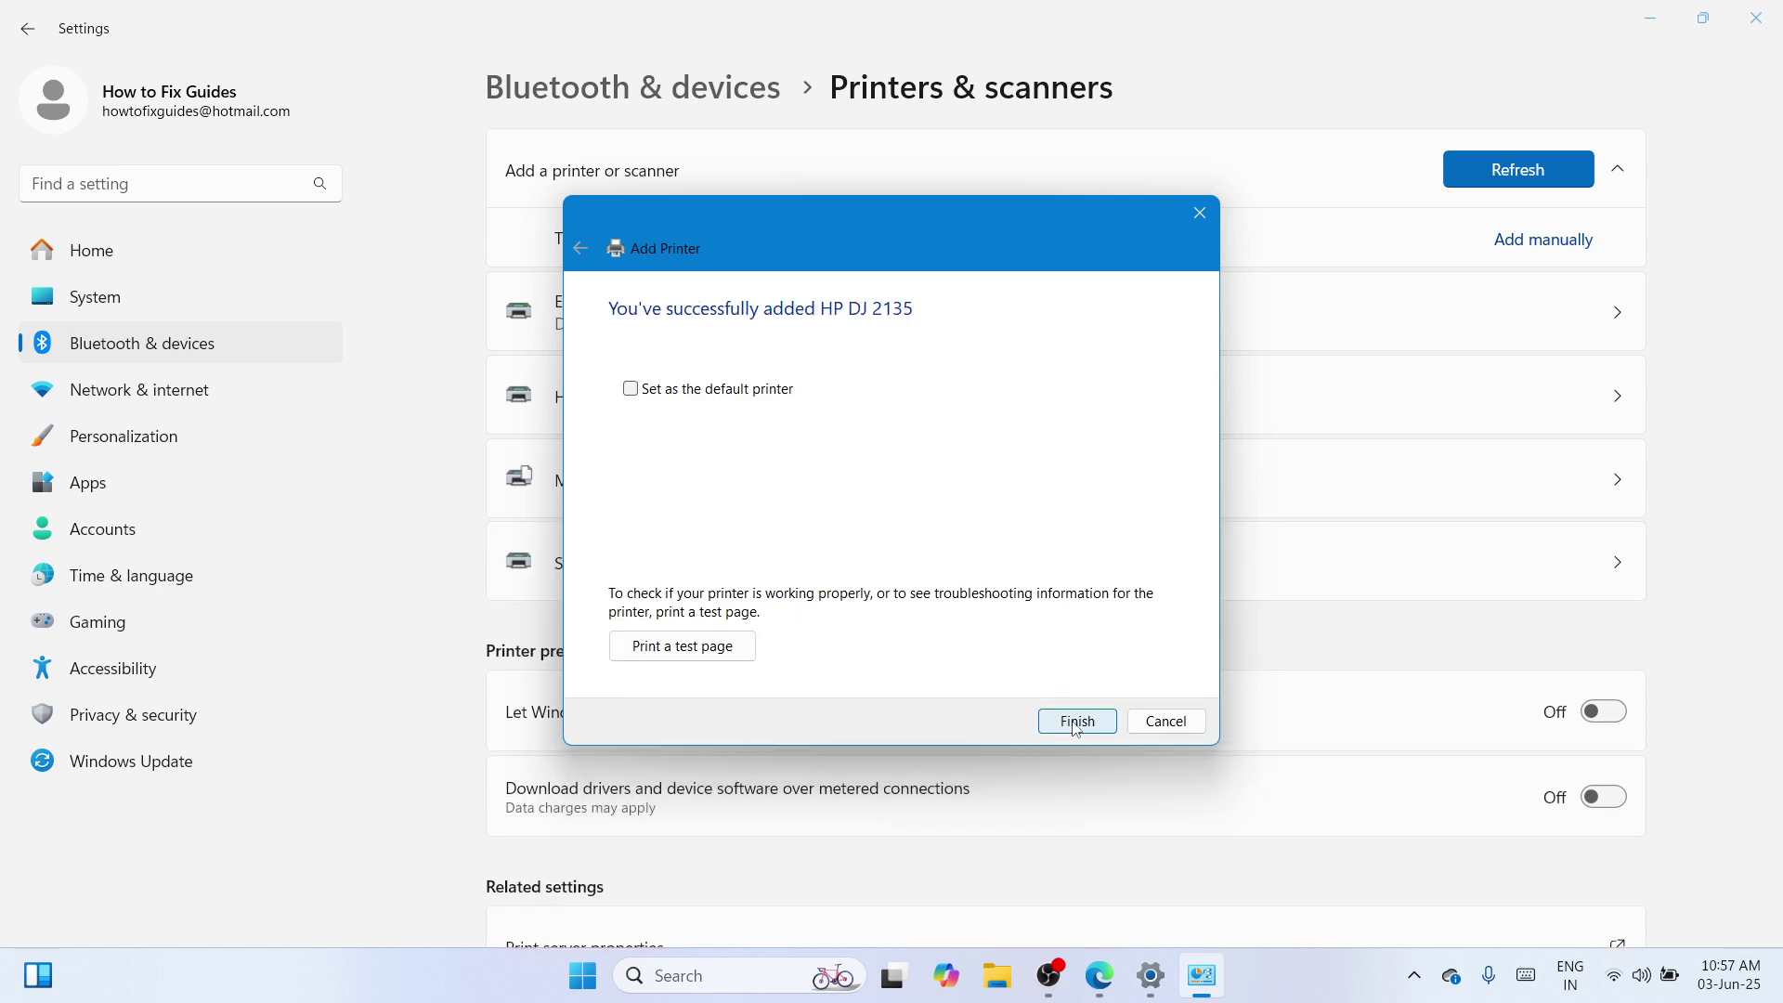
left_click(1075, 729)
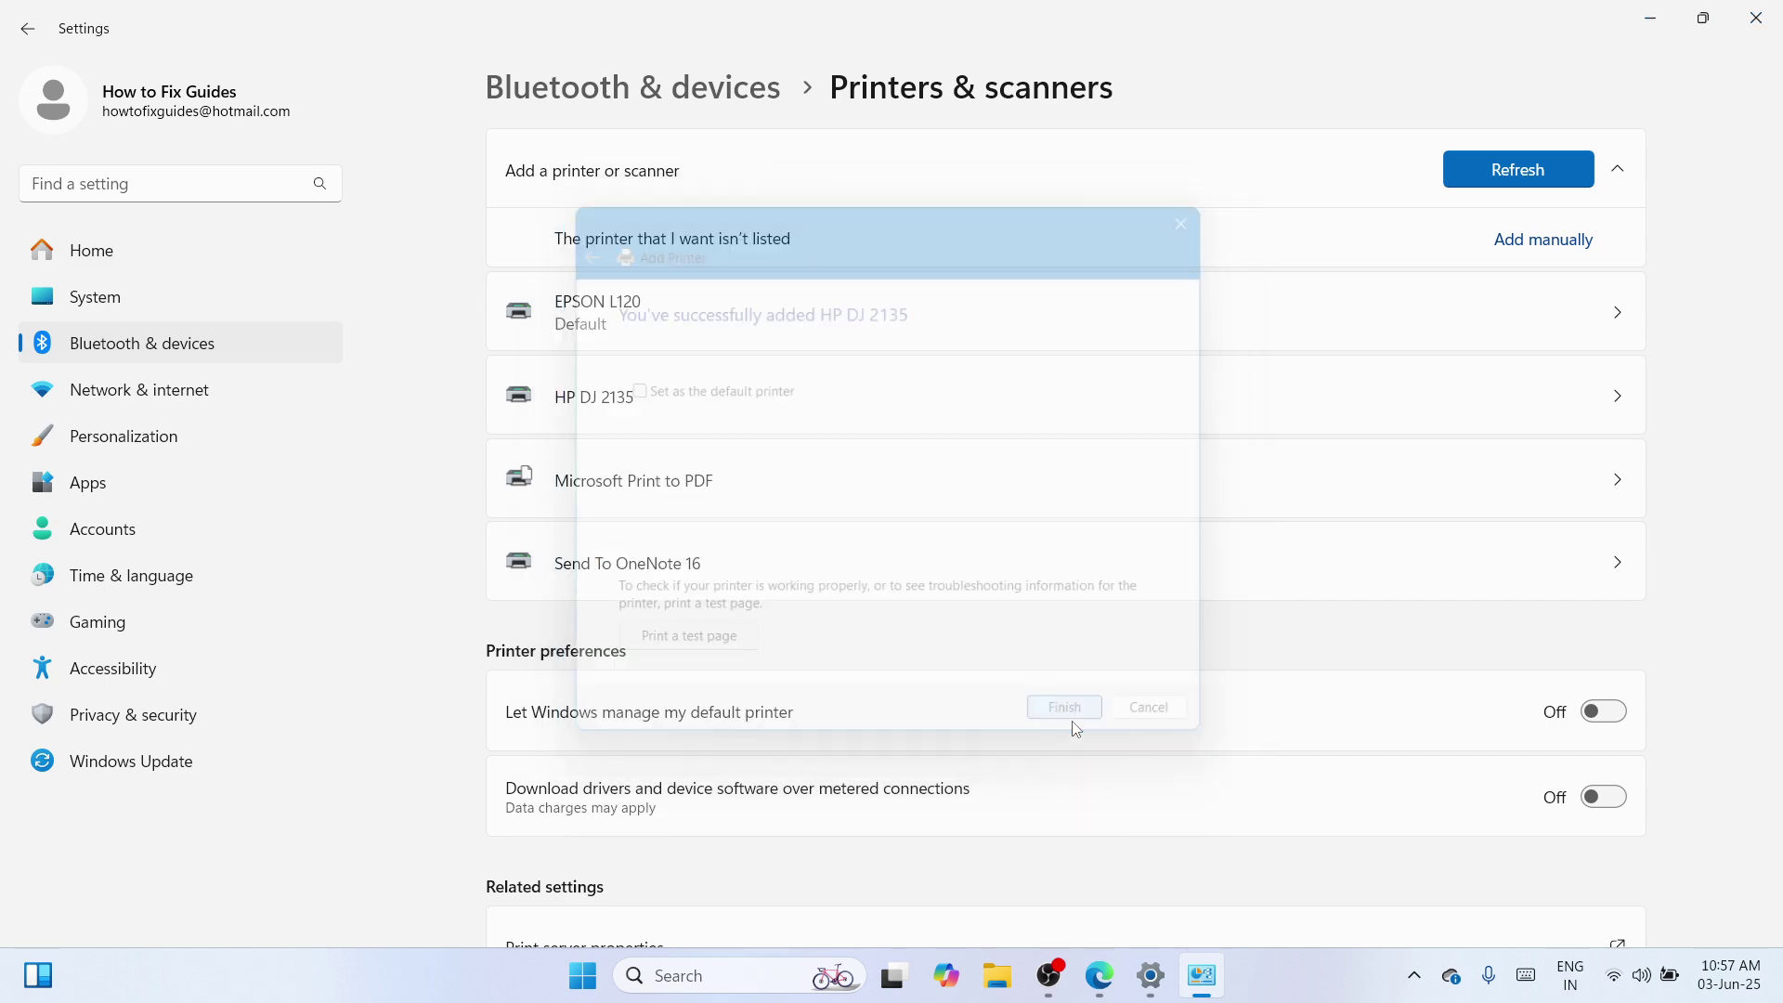
left_click(1167, 410)
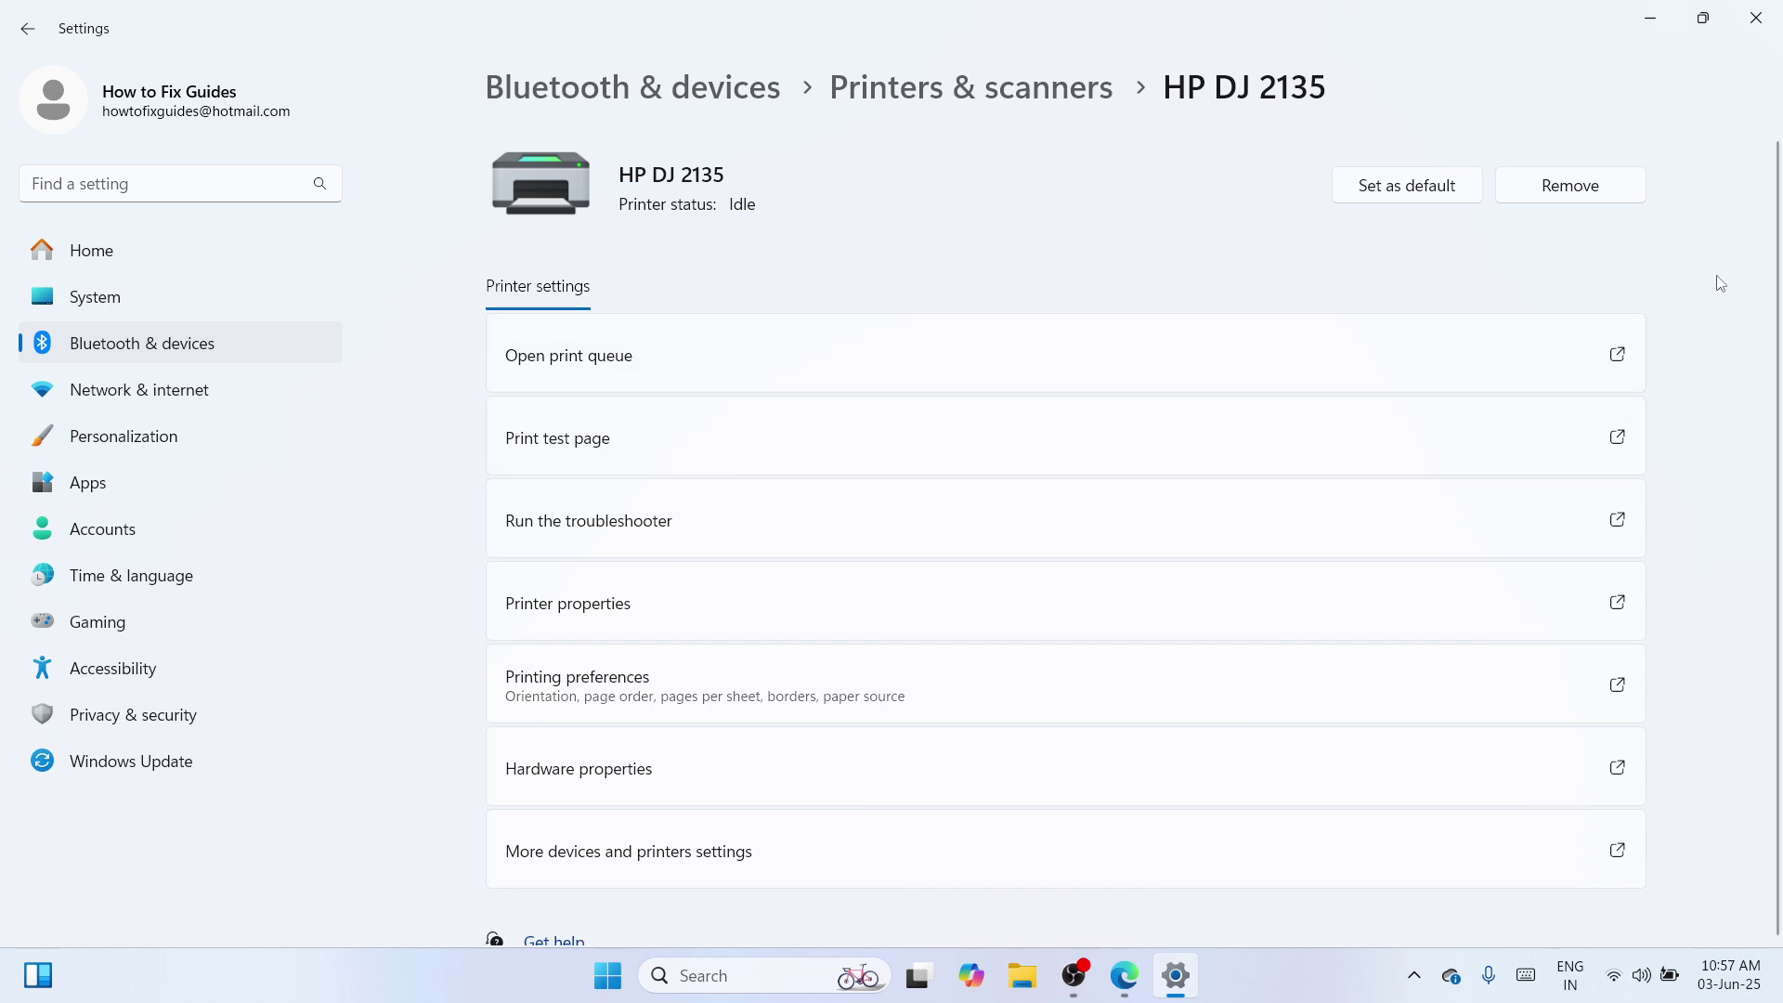
left_click(1649, 18)
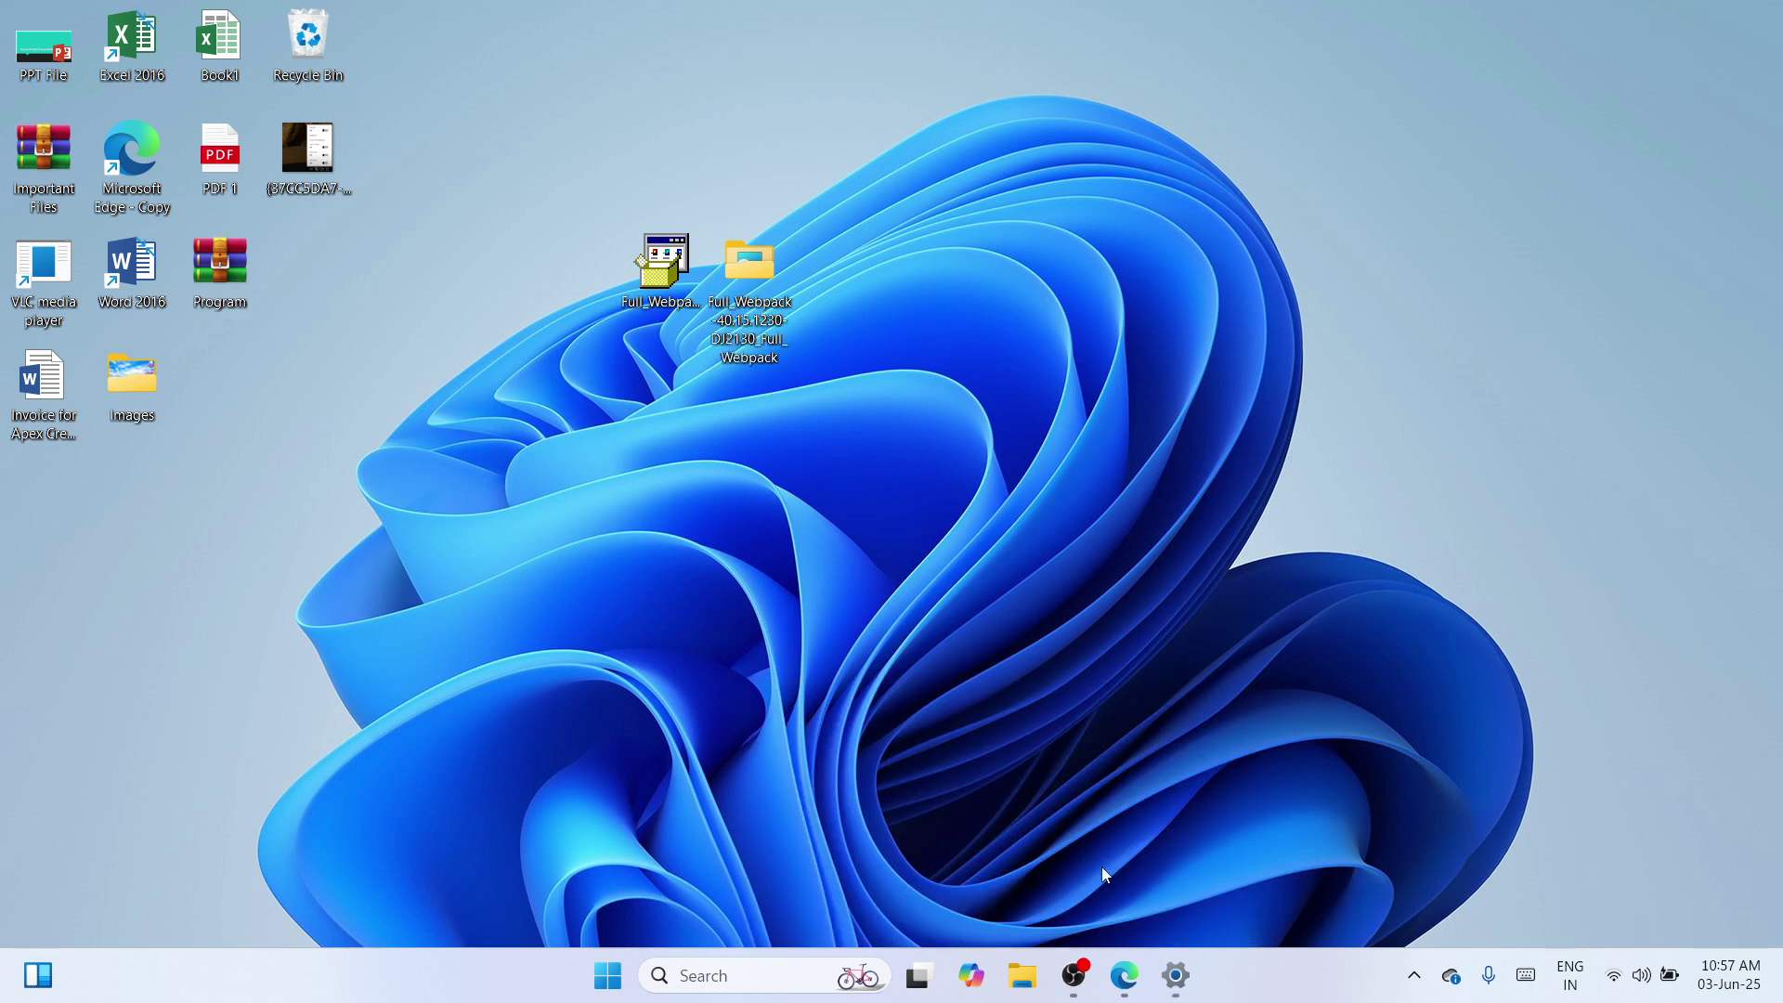